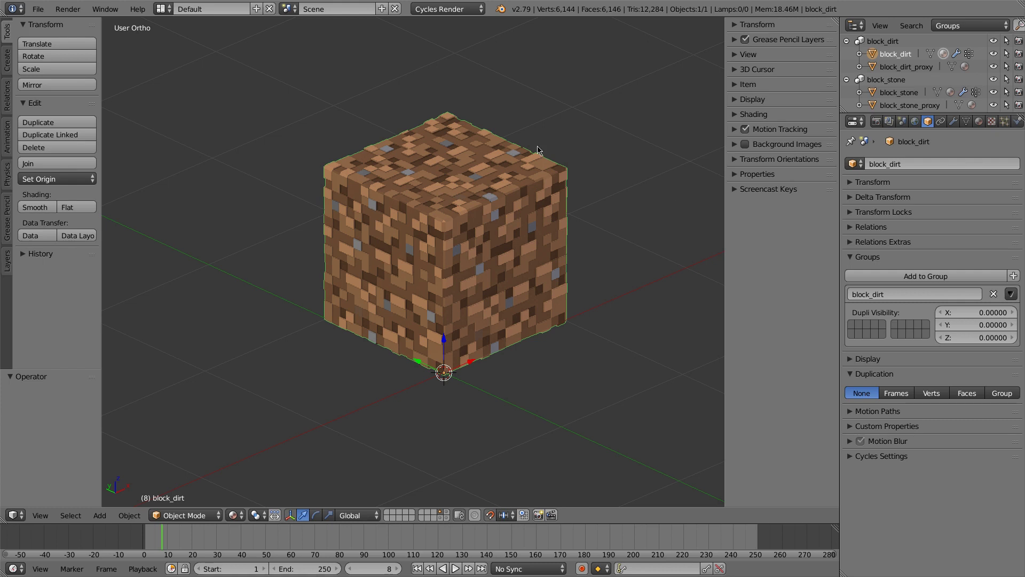
Step: Make a linked duplicate of the detailed block_dirt object in place and rename it block_leaves_oak
click(446, 512)
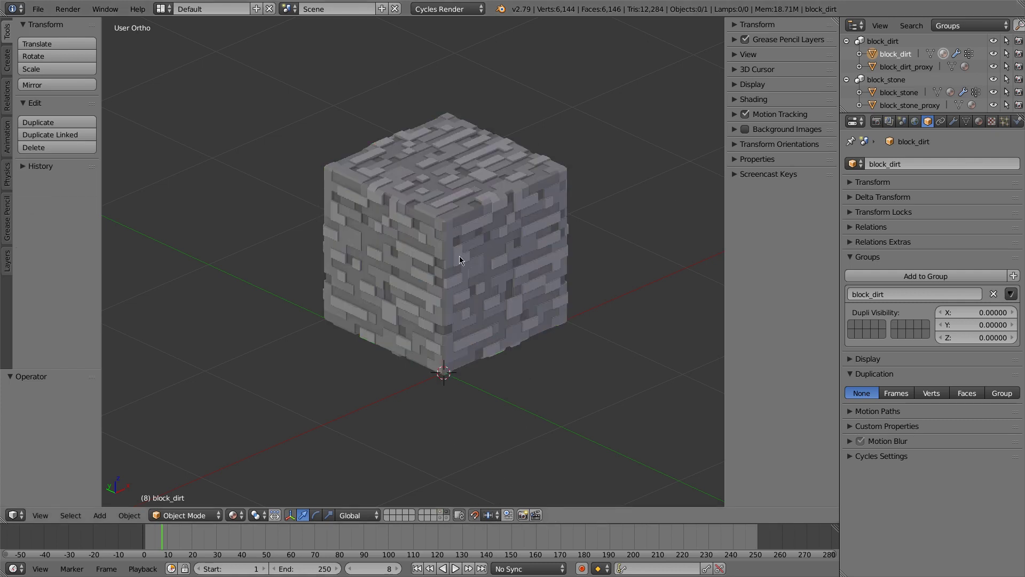
click(441, 516)
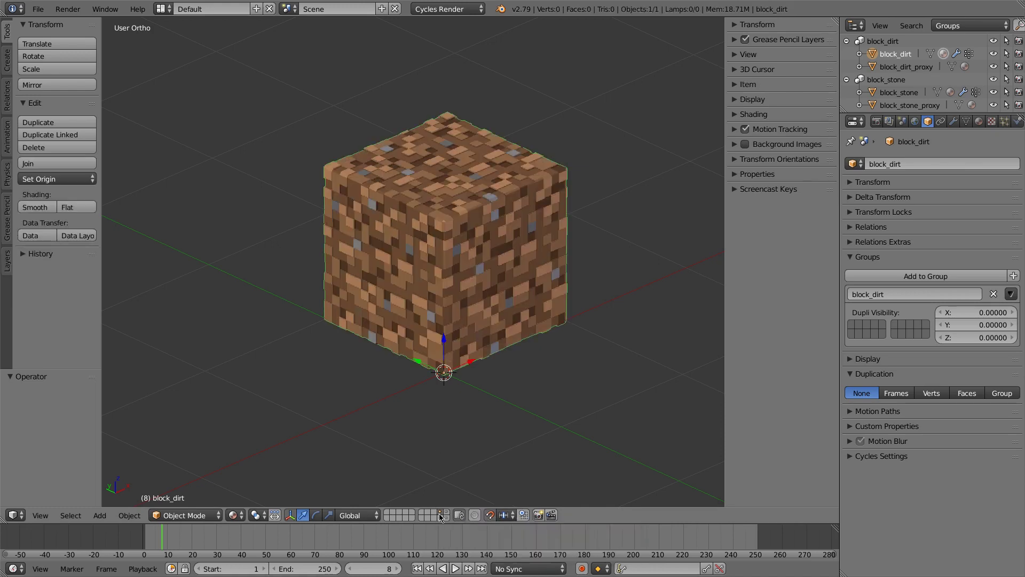
scroll(452, 235, up, 1)
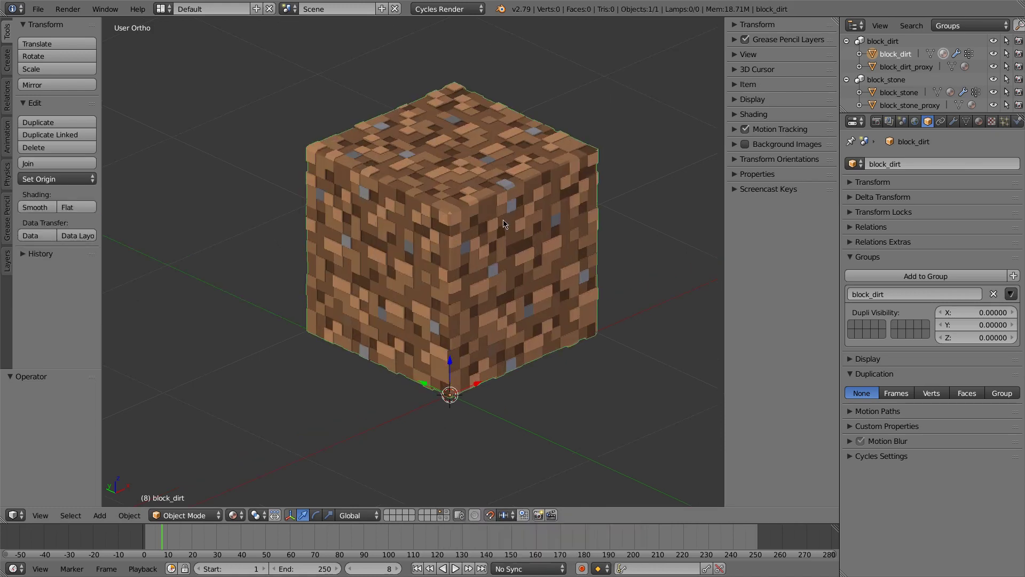
shift+middle_drag(503, 223, 468, 270)
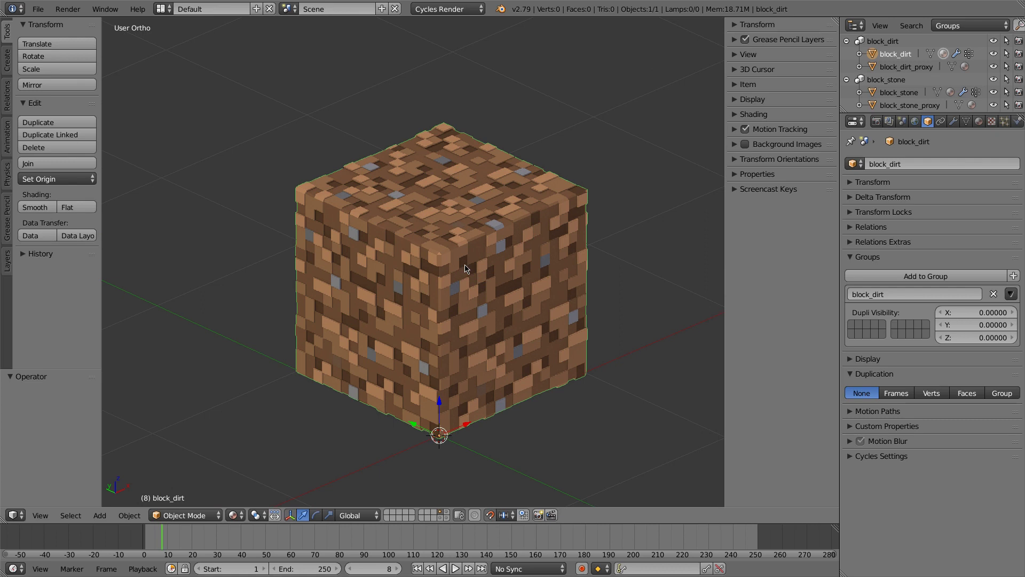
key(shift+d)
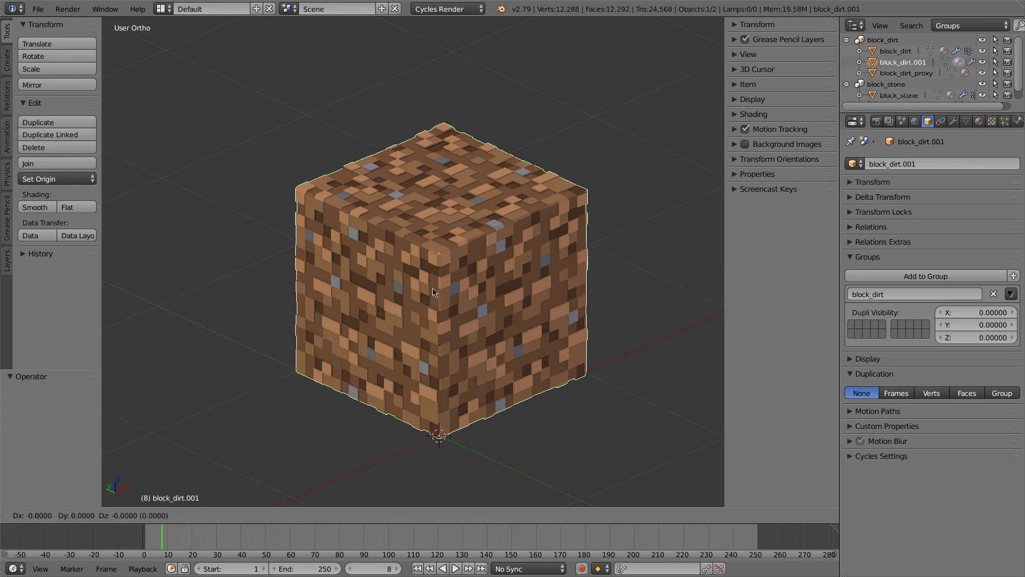
key(Escape)
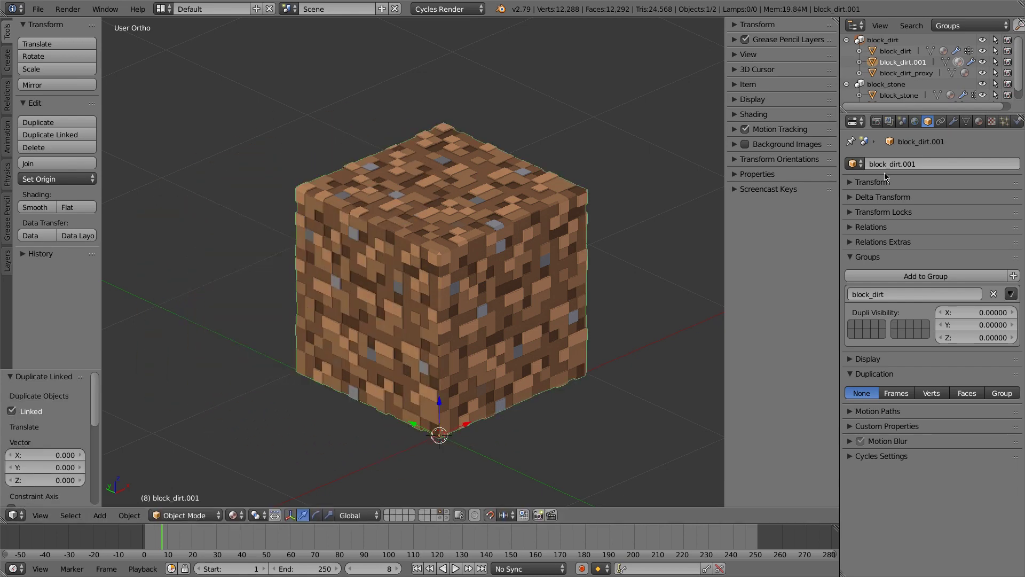
text(block_leaves_oak)
key(Return)
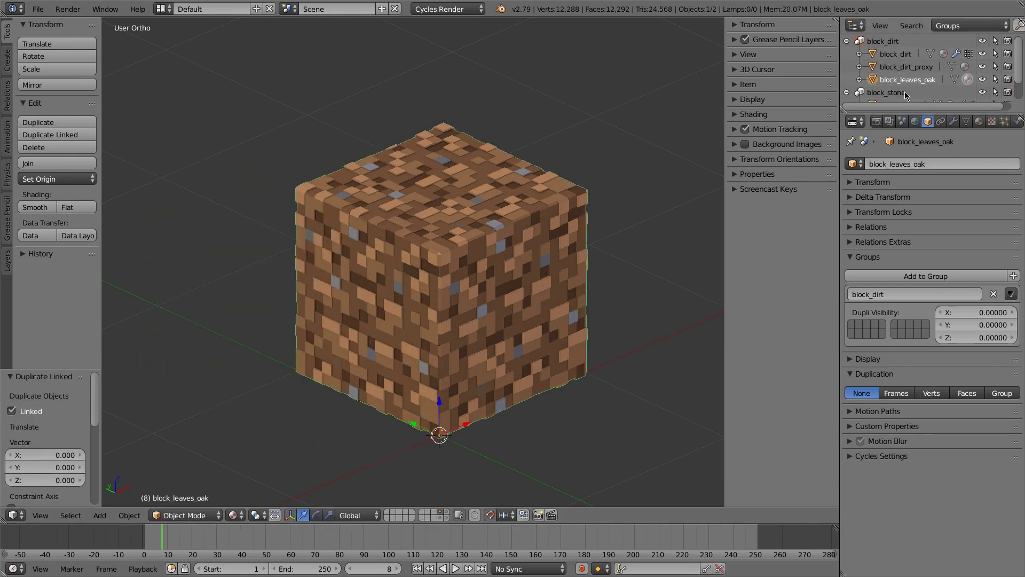
Step: Make a linked duplicate of the block_dirt_proxy object in the same position
right_click(447, 316)
key(alt+d)
right_click(449, 297)
Step: Rename the duplicated proxy object as block_leaves_oak_proxy
click(904, 164)
click(891, 164)
key(Delete)
key(Delete)
key(Delete)
key(Delete)
text(leaves_ao)
key(BackSpace)
key(BackSpace)
text(oak)
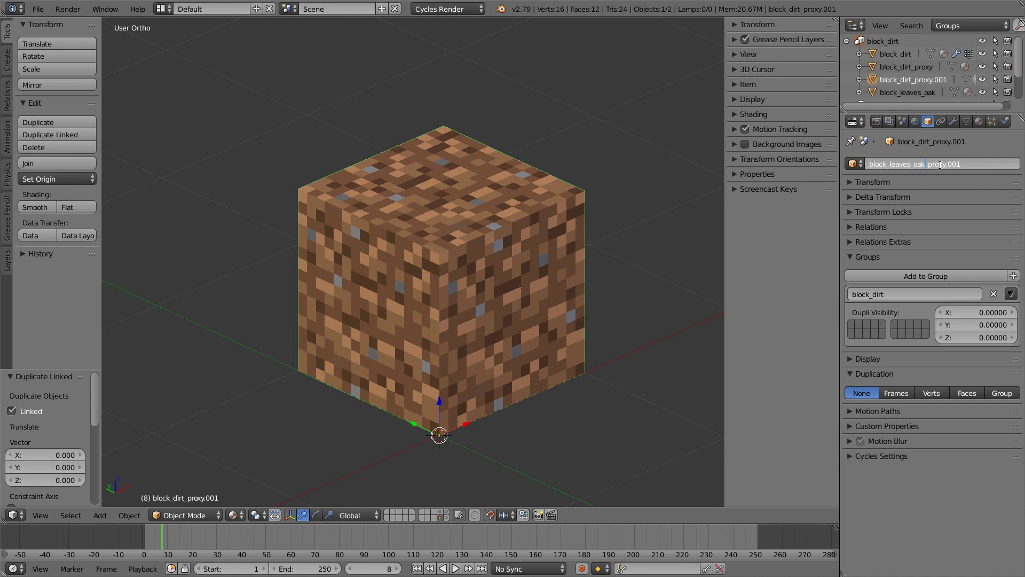
click(946, 164)
key(Delete)
key(Delete)
key(Delete)
key(Delete)
key(Return)
Step: Rename the mesh data shared by the proxy blocks as block_basic
click(966, 121)
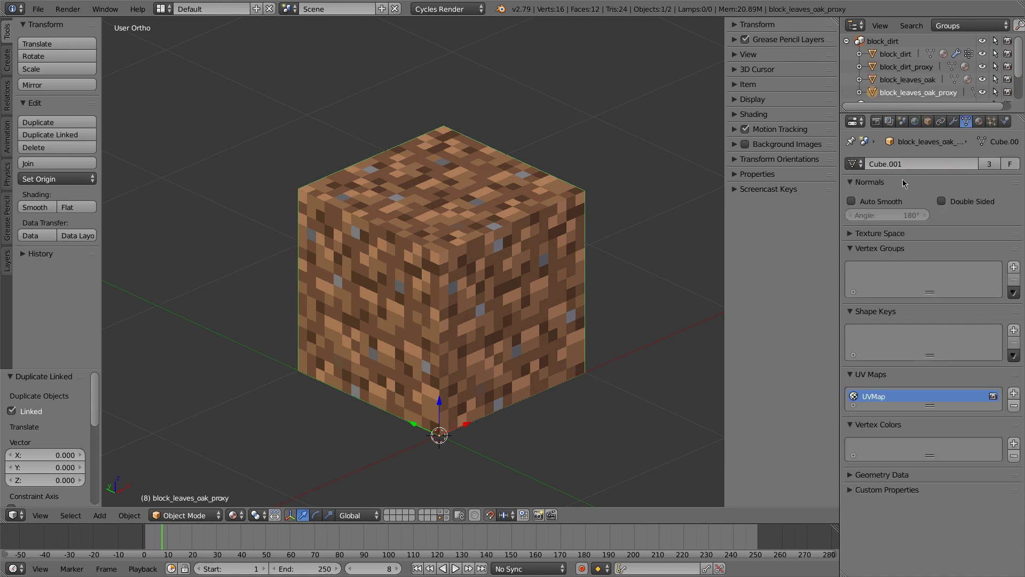
click(895, 68)
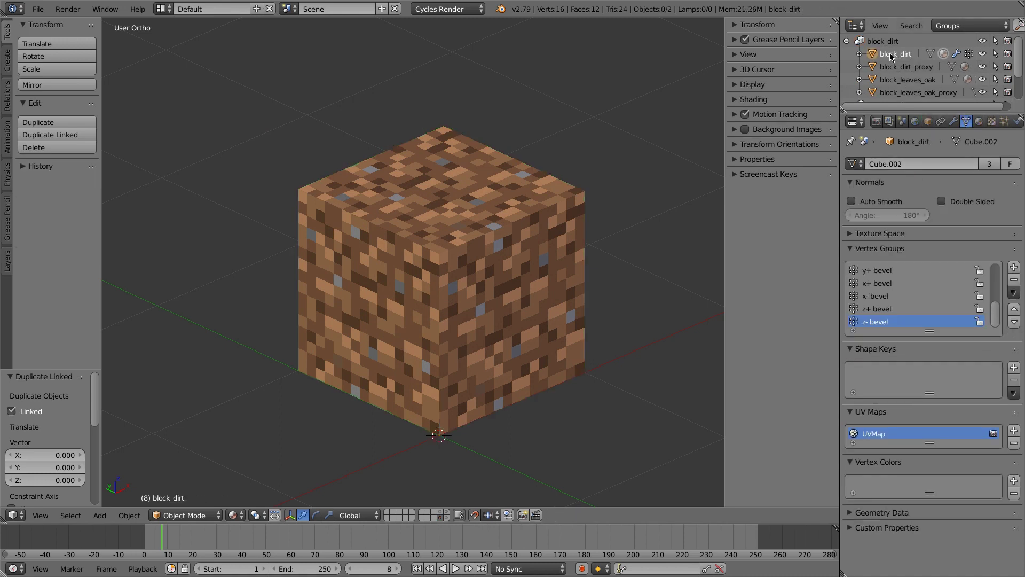
text(block_basic)
key(Return)
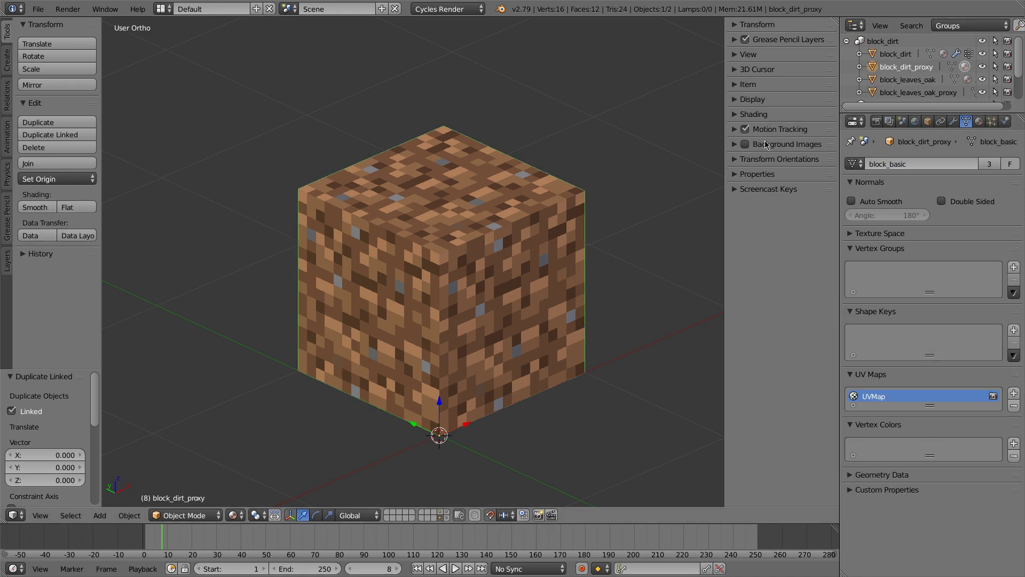
Step: Rename the mesh data of the block_leaves_oak object as block_detailed
click(907, 80)
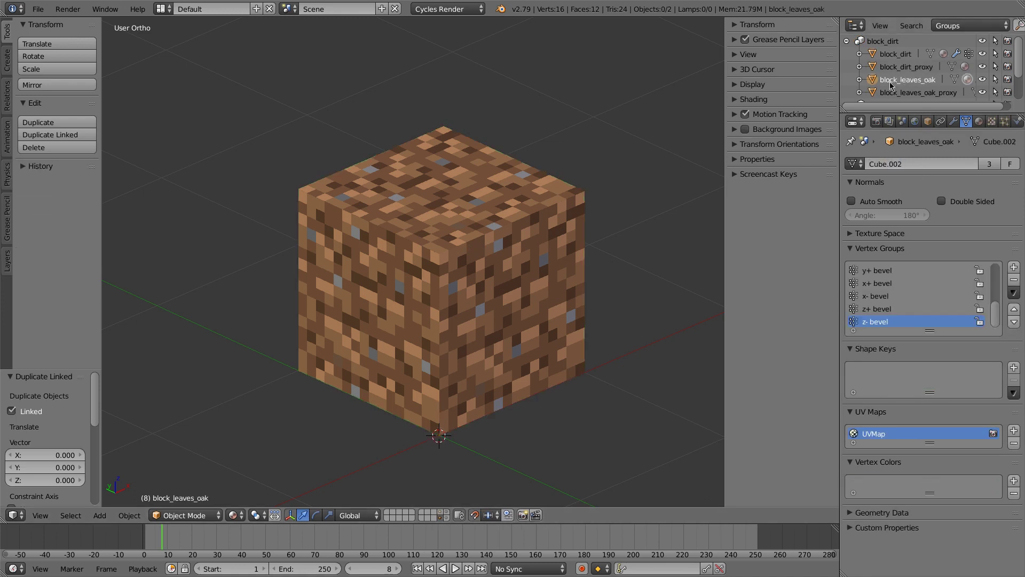
click(912, 166)
text(block_de)
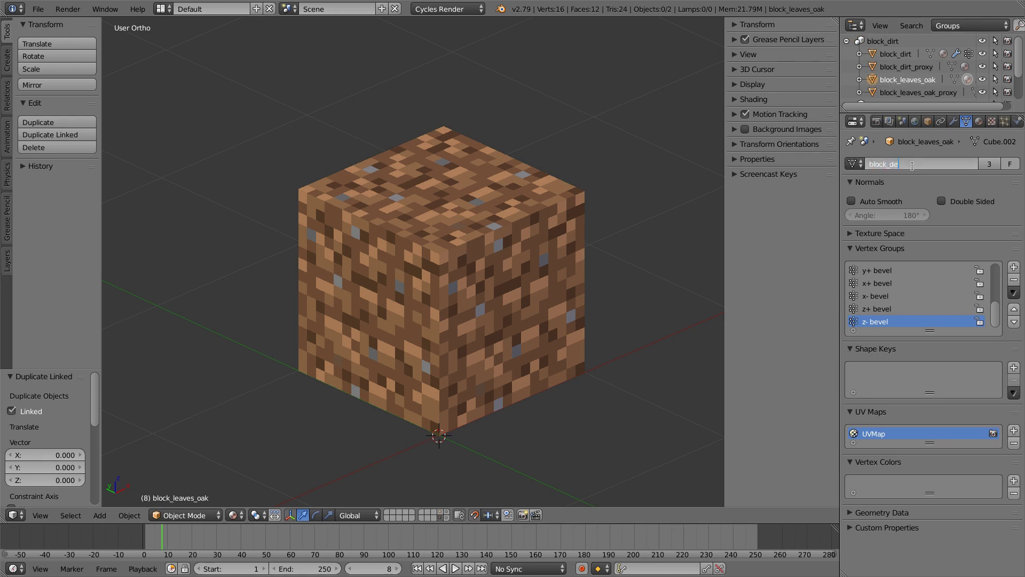
text(tailed)
key(Return)
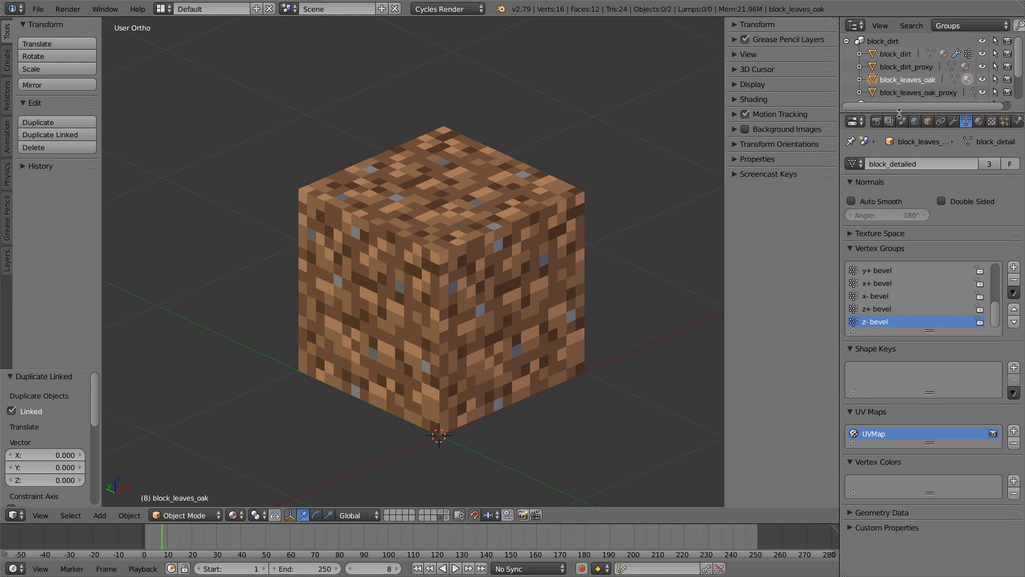
Step: Remove block_leaves_oak from the block_dirt group and add it to a new group named block_leaves_oak
drag(899, 110, 898, 174)
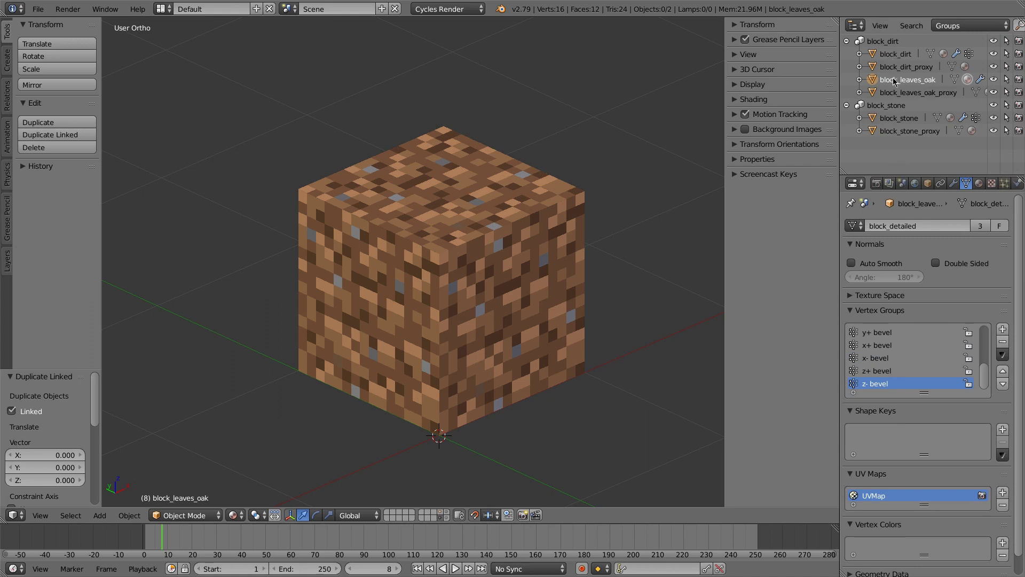
click(927, 183)
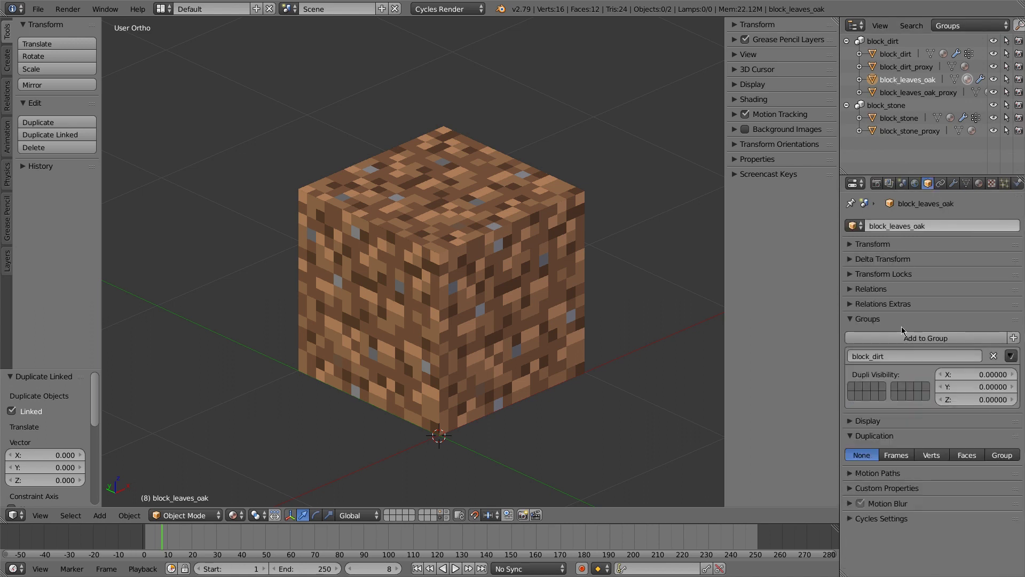
click(997, 357)
click(1014, 338)
click(904, 355)
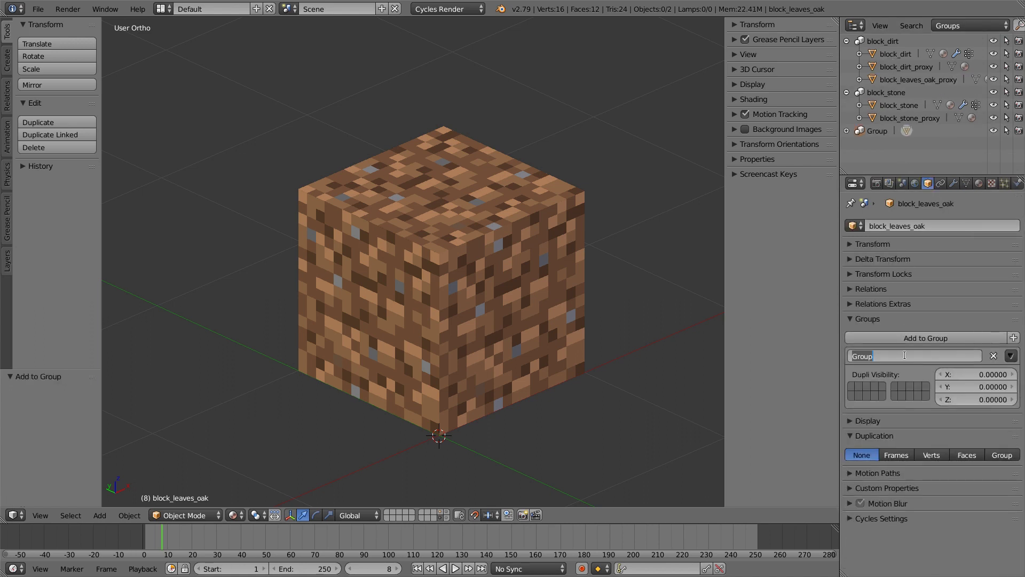
text(block_leaves_oak)
key(Return)
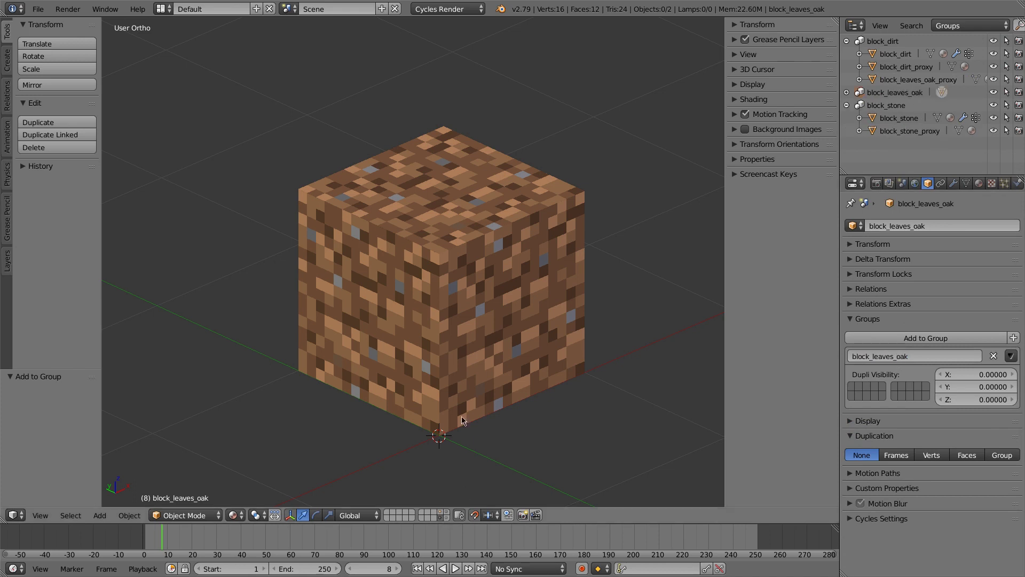
Step: Remove block_leaves_oak_proxy from the block_dirt group and add it to the block_leaves_oak group
right_click(460, 322)
click(905, 79)
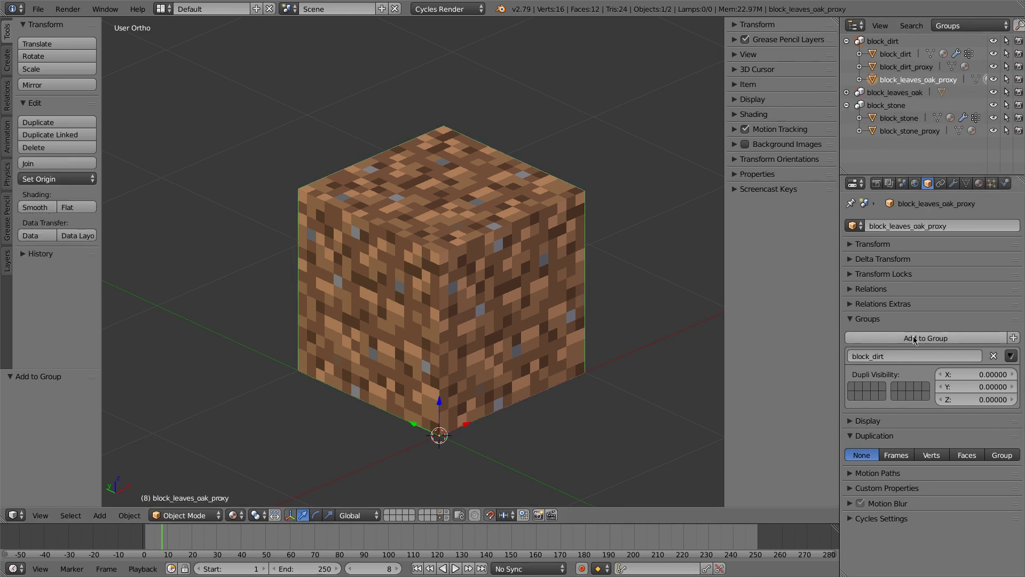
click(993, 356)
click(896, 338)
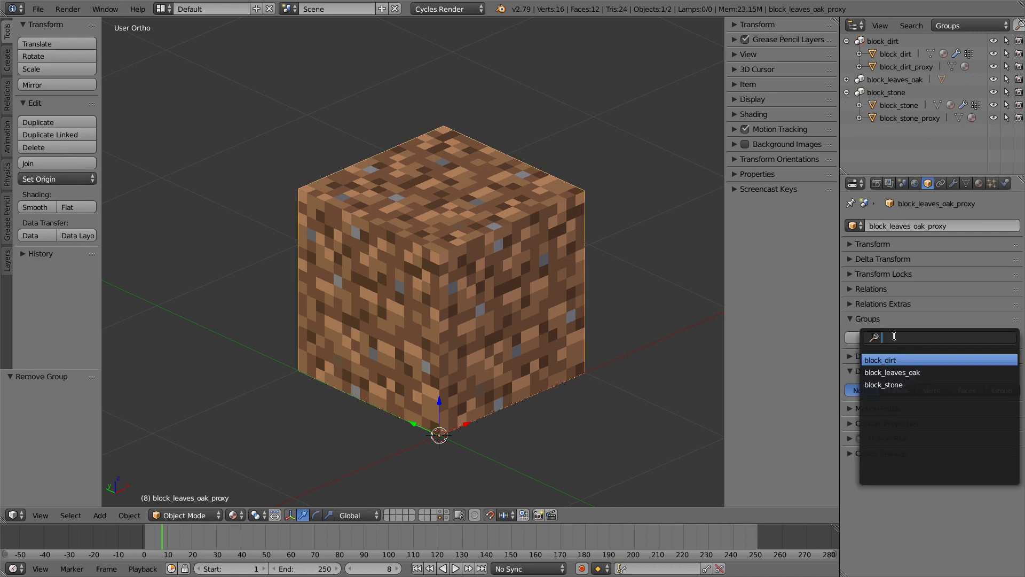
click(891, 374)
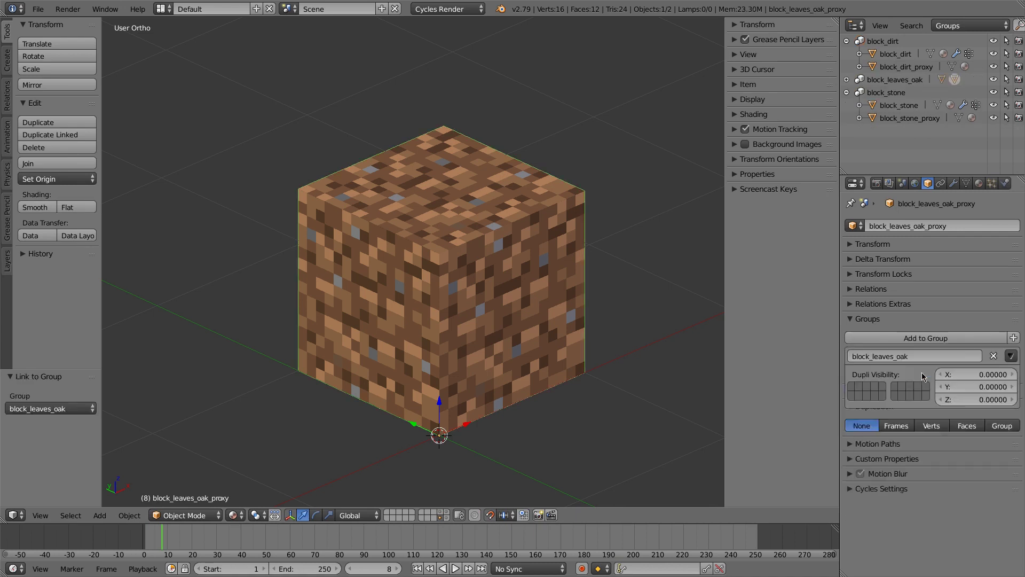
Step: Move the block_leaves_oak_proxy object to layer 18
click(846, 79)
click(906, 92)
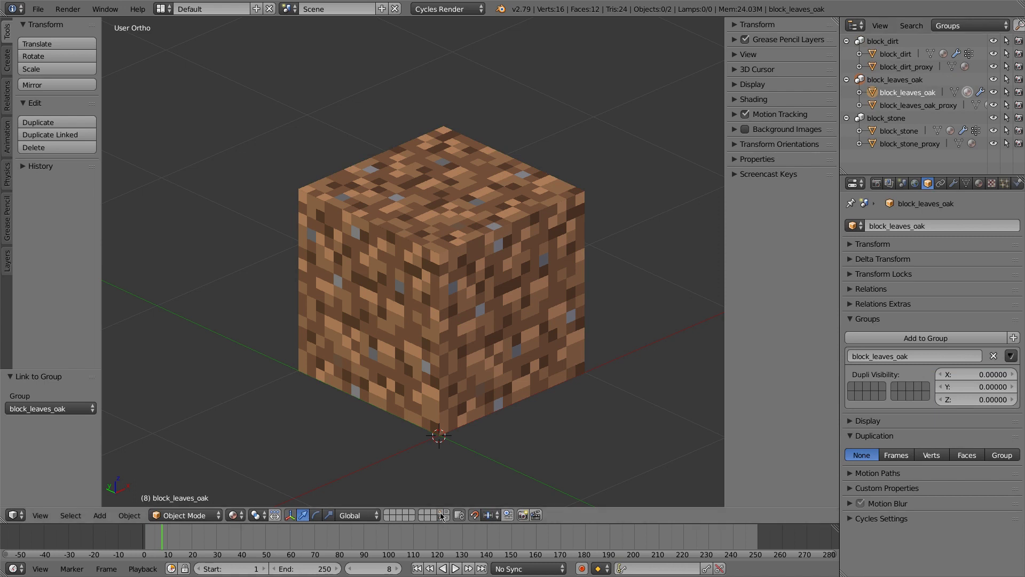
key(m)
right_click(458, 334)
right_click(458, 334)
key(m)
click(652, 317)
Step: Move the detailed block_leaves_oak object from the dirt layer to layer 8 and display that layer
click(437, 516)
right_click(496, 340)
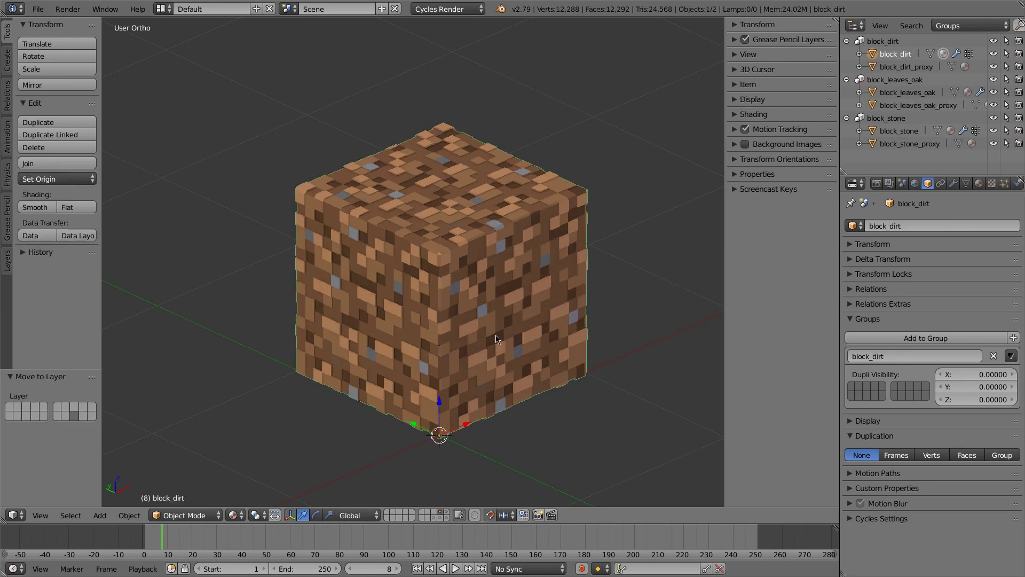
right_click(507, 299)
key(m)
click(676, 322)
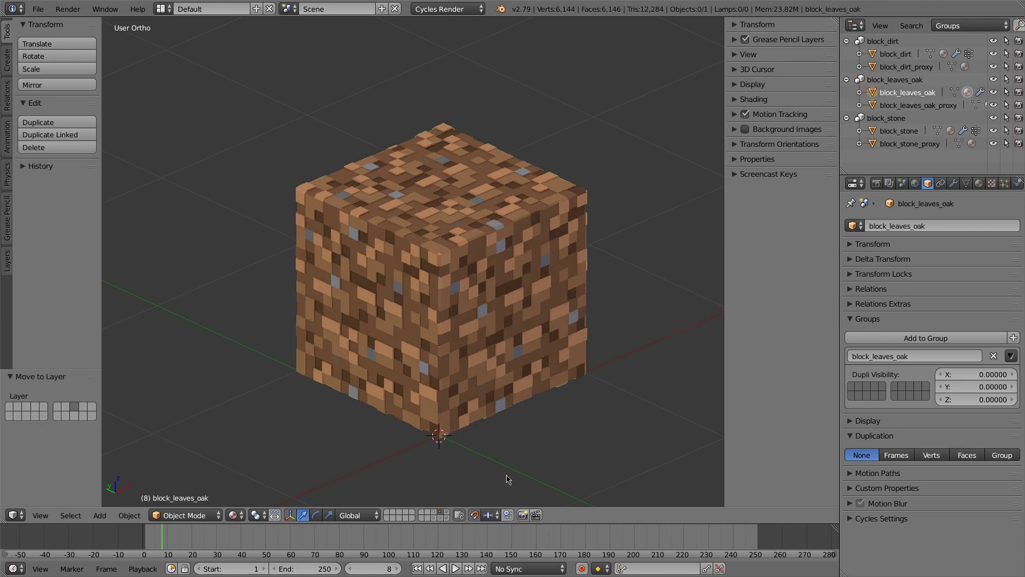
click(437, 514)
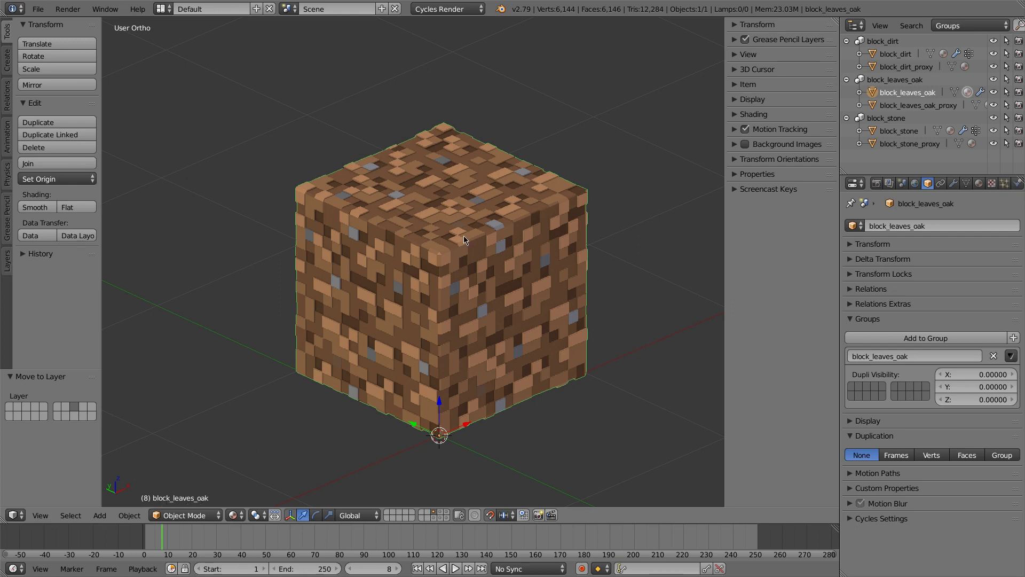
Step: Collapse the block_dirt and block_stone groups, and give block_leaves_oak its own copy of the dirt material named leaves_oak
click(846, 41)
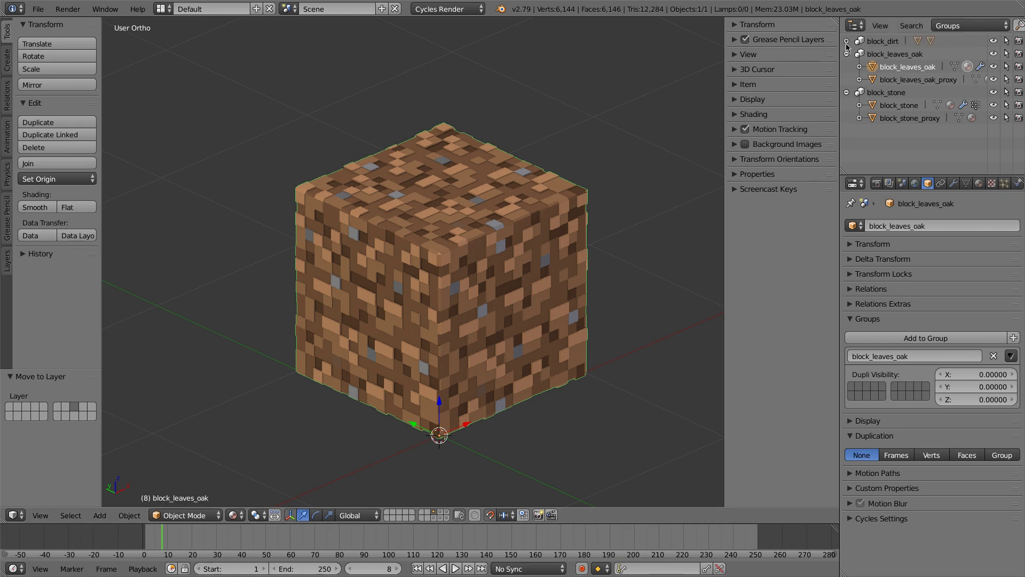
click(846, 93)
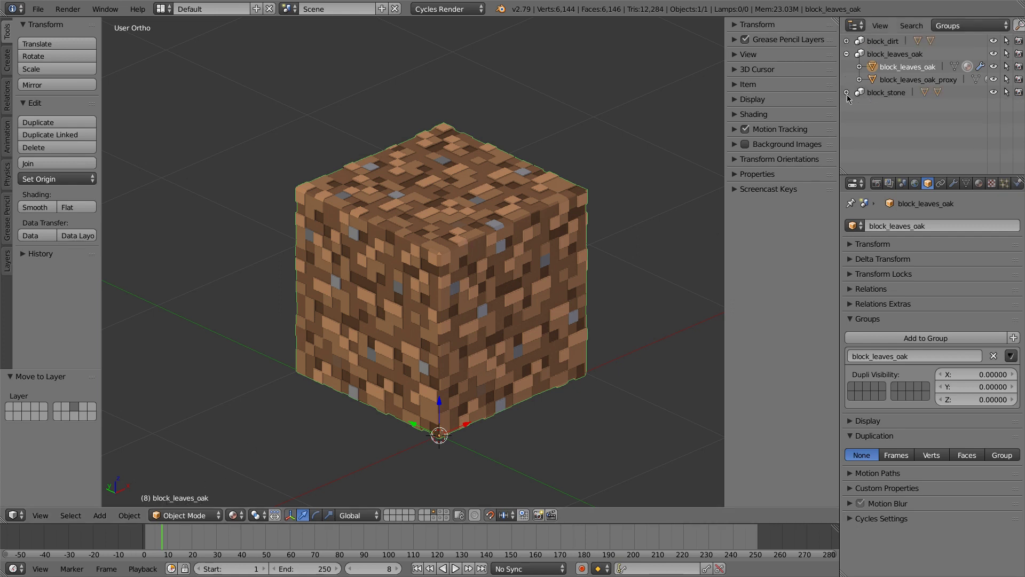
click(979, 185)
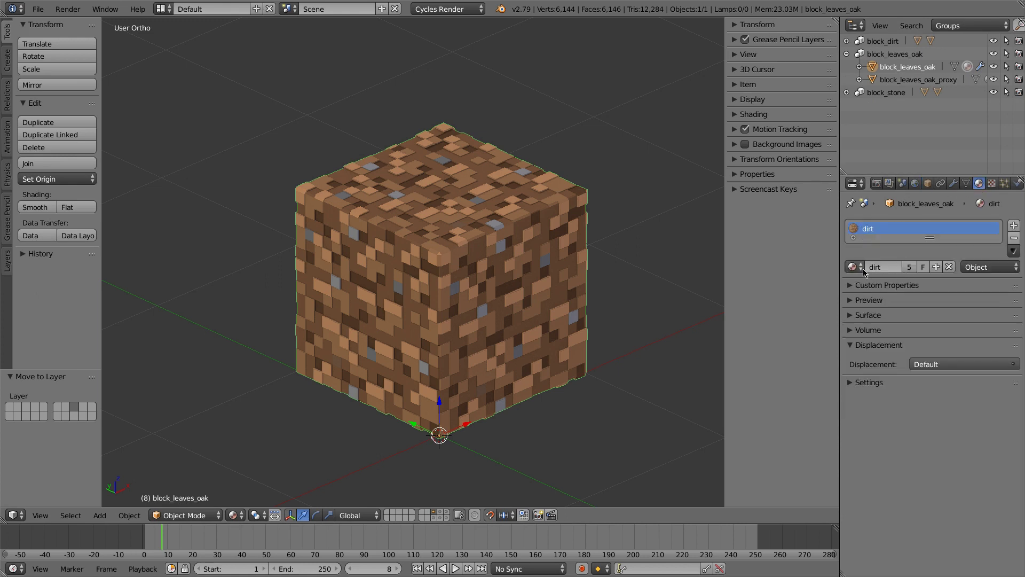
click(909, 267)
key(BackSpace)
text(leaves_oak)
key(Return)
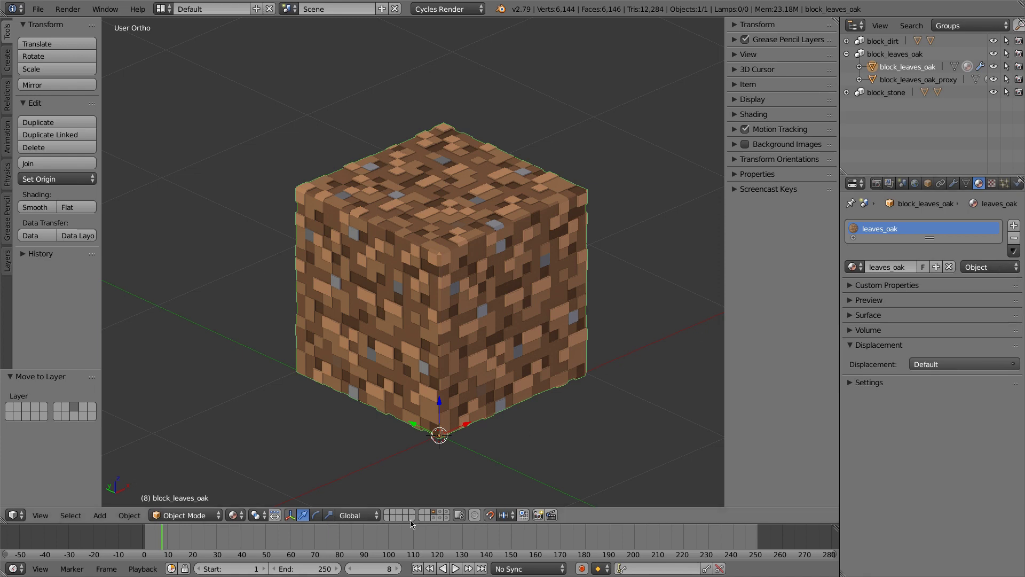
Step: Assign the leaves_oak material to block_leaves_oak_proxy in place of the dirt material
right_click(432, 292)
key(g)
click(432, 290)
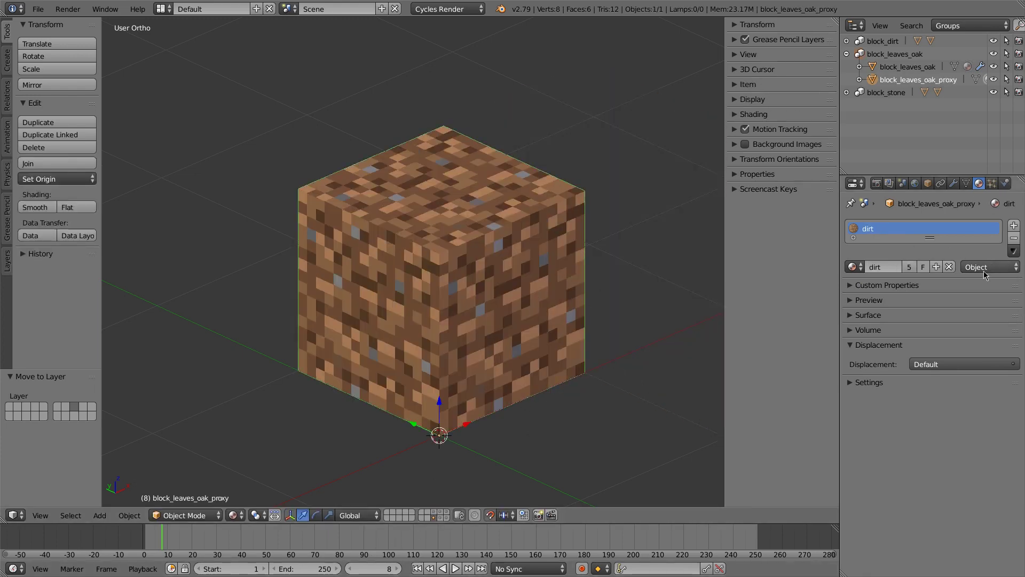
click(852, 266)
click(767, 299)
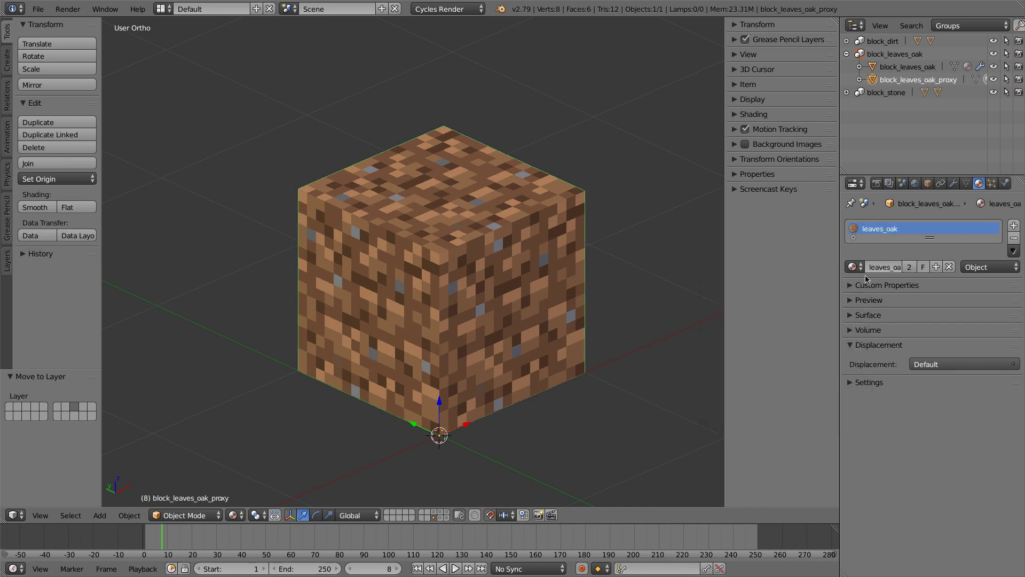
Step: Display the detailed oak leaves block in the Material screen layout and show its texture in the 3D preview
click(436, 517)
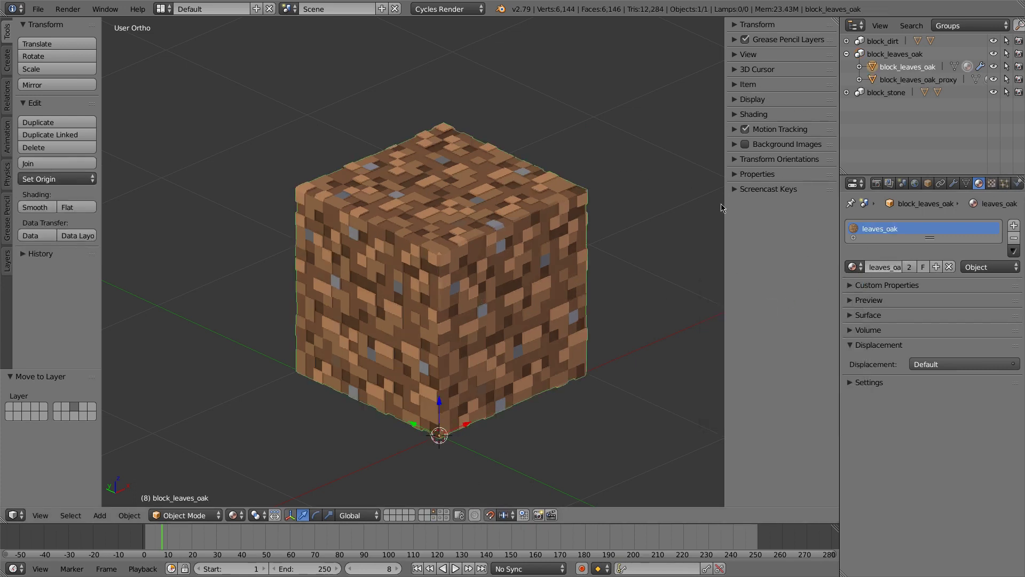
click(163, 8)
click(184, 42)
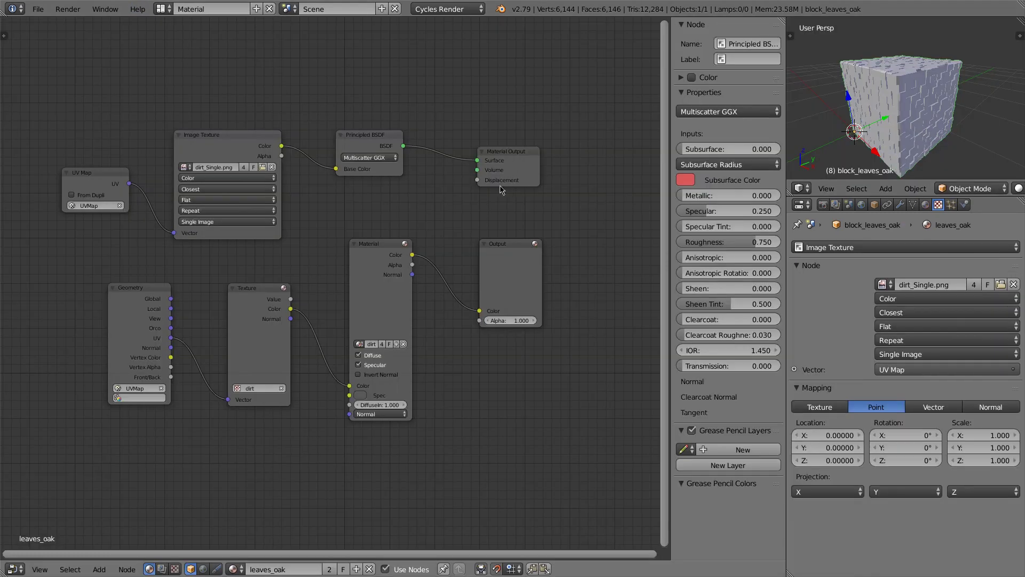
middle_drag(490, 192, 462, 277)
key(z)
click(840, 73)
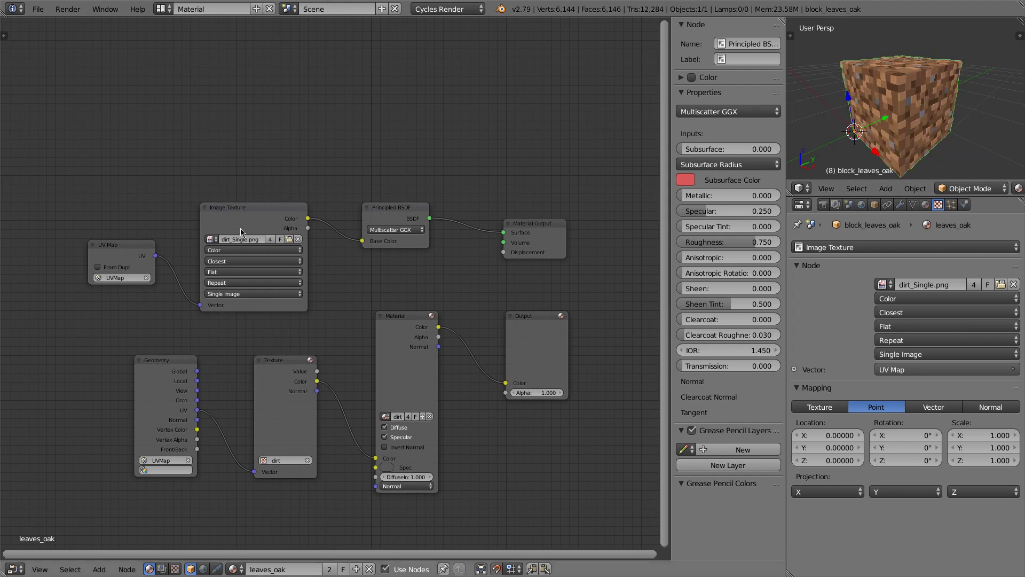
Step: Load leaves_oak_Single.png into the leaves_oak material's Image Texture node in place of the dirt image
middle_drag(260, 211, 239, 179)
click(289, 239)
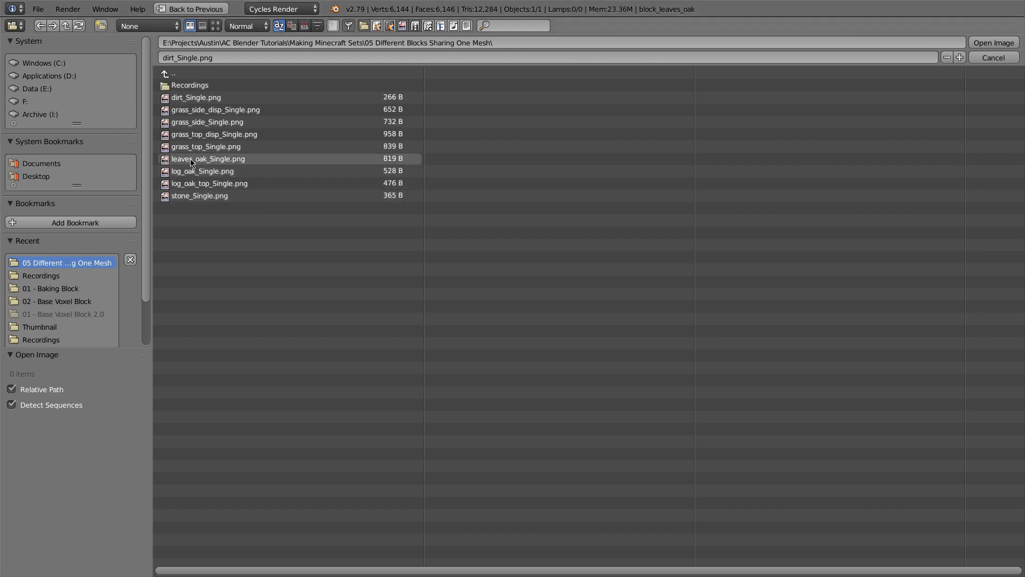
click(191, 159)
click(990, 43)
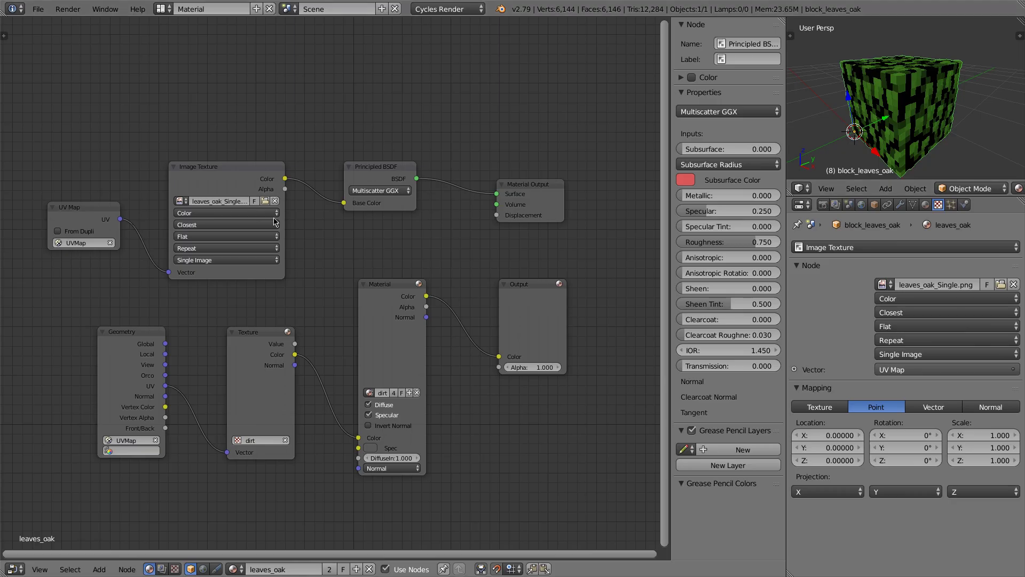
middle_drag(929, 140, 920, 130)
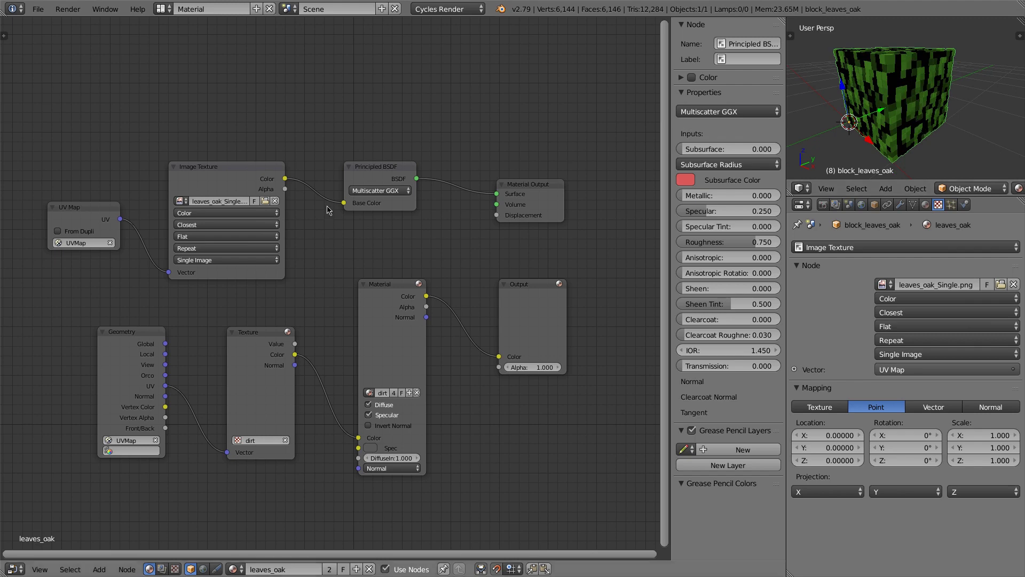
Step: Try driving the Principled BSDF's Transmission with the leaf image's Alpha and check the block in the rendered preview
drag(384, 174, 383, 155)
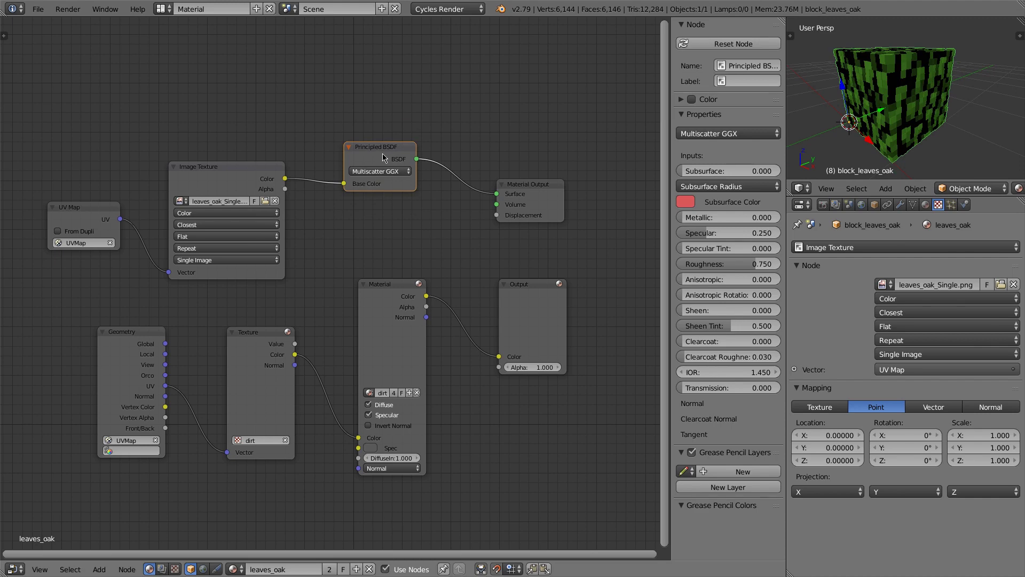
key(ctrl+h)
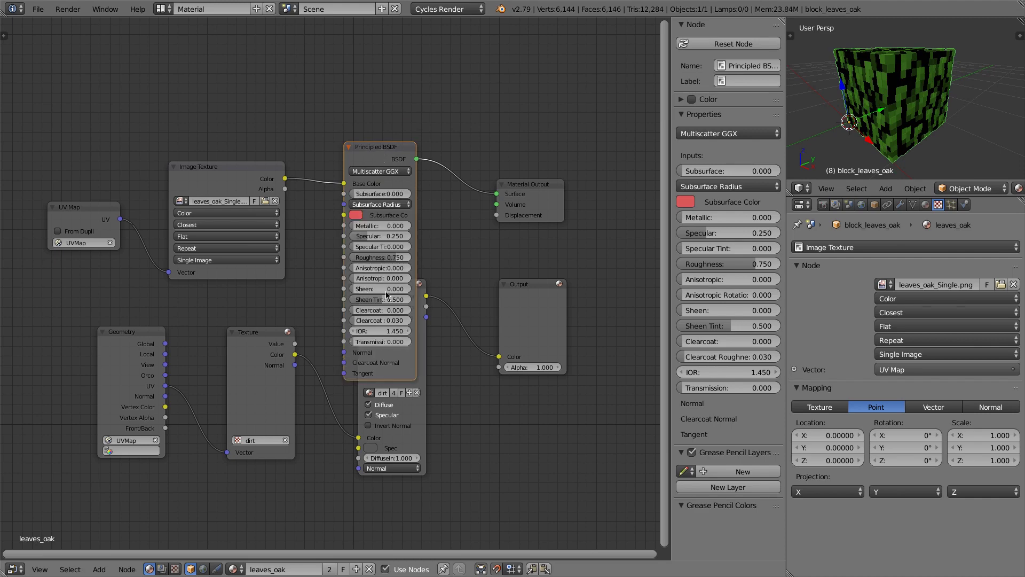
drag(373, 150, 379, 90)
drag(285, 190, 351, 284)
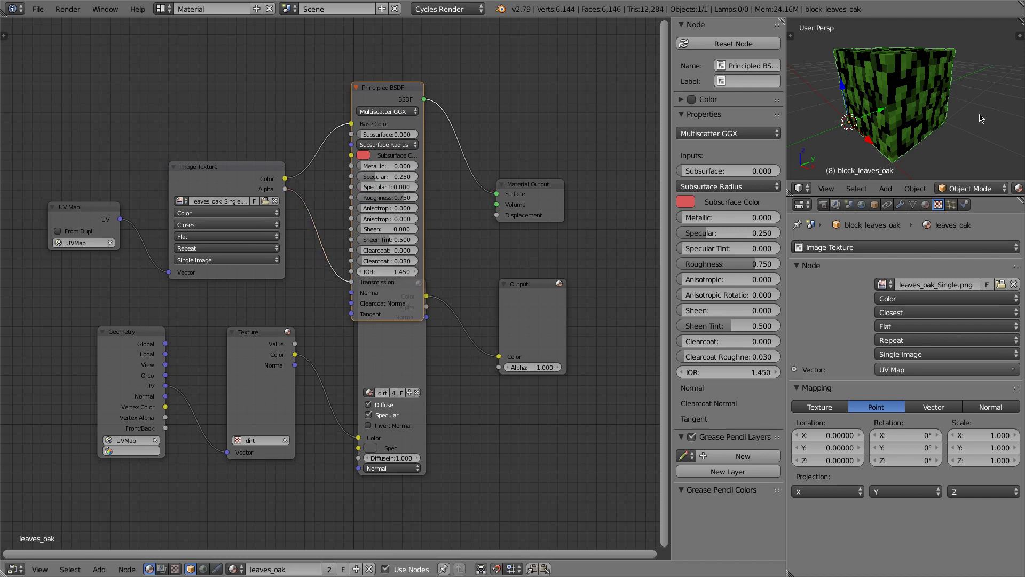
key(shift+z)
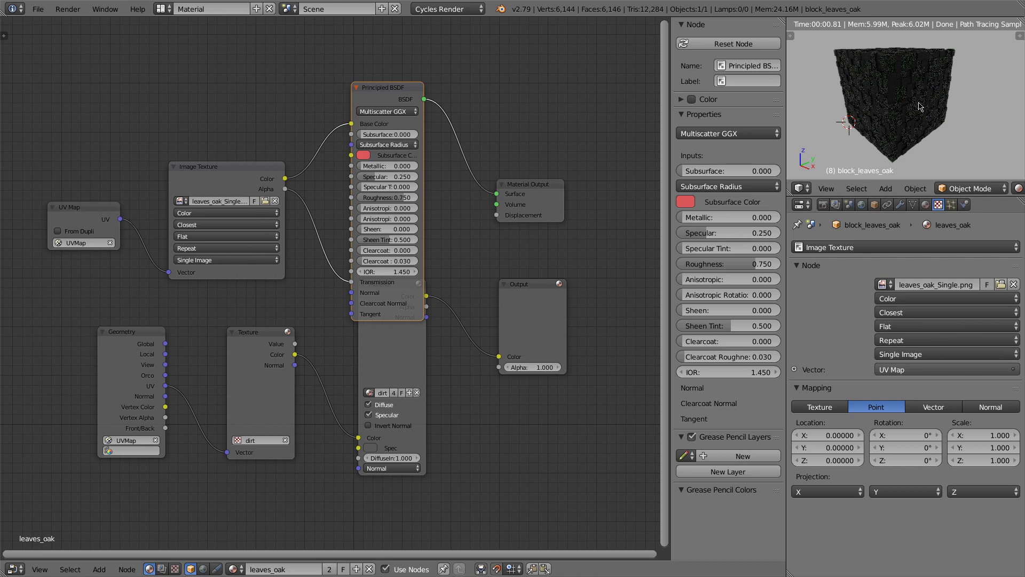
key(shift+z)
key(shift+z)
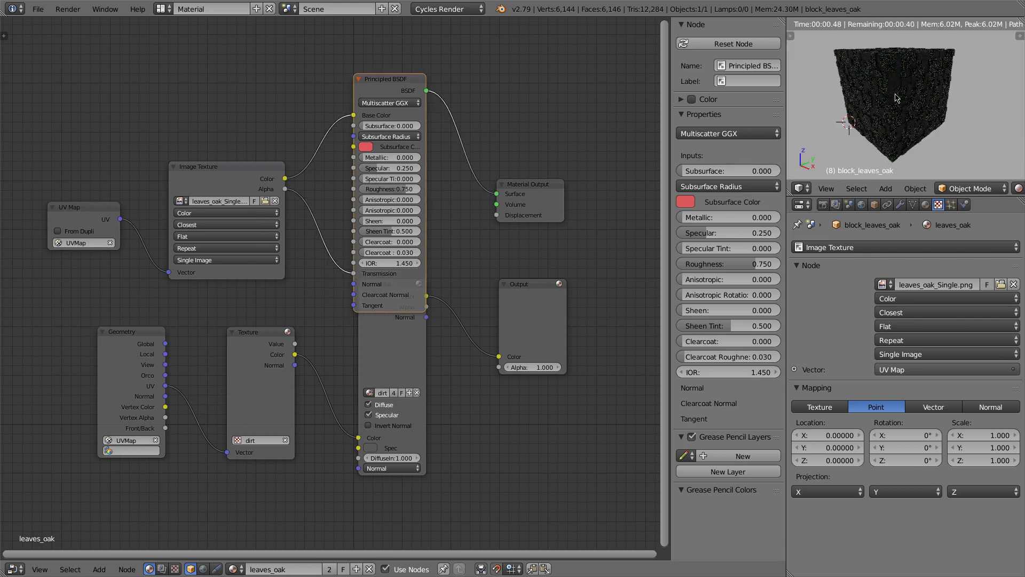
key(shift+z)
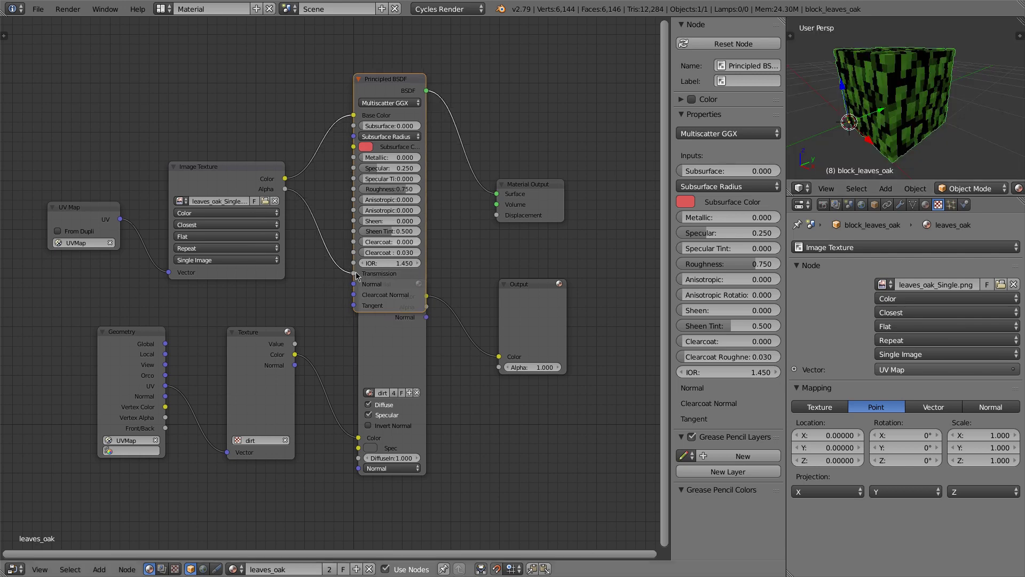
Step: Disconnect the image's Alpha from Transmission and hide the Principled BSDF's unused sockets
drag(354, 274, 376, 117)
key(ctrl+h)
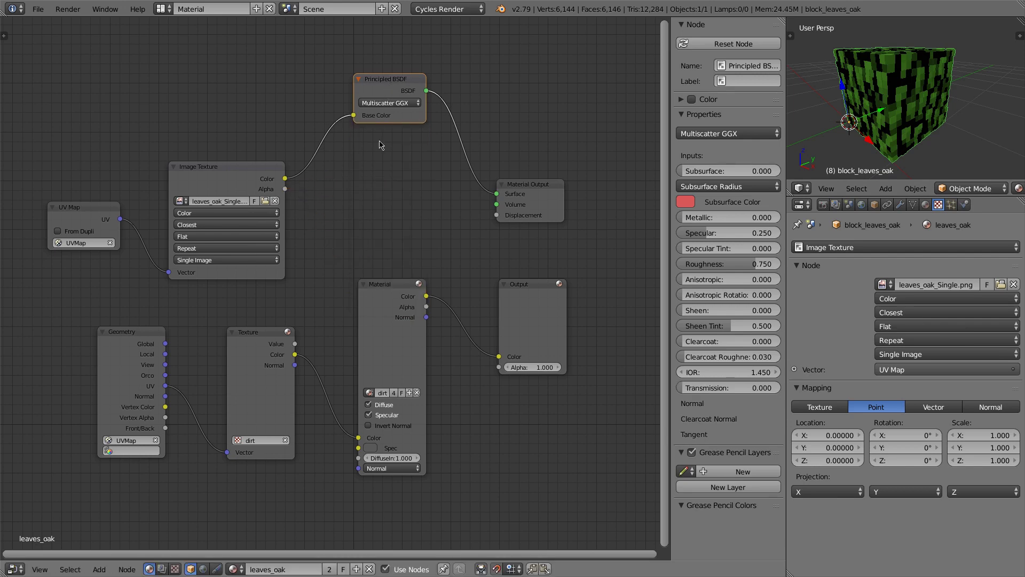
Step: Insert a Mix Shader between the Principled BSDF and the Material Output
key(shift+a)
mouse_move(371, 238)
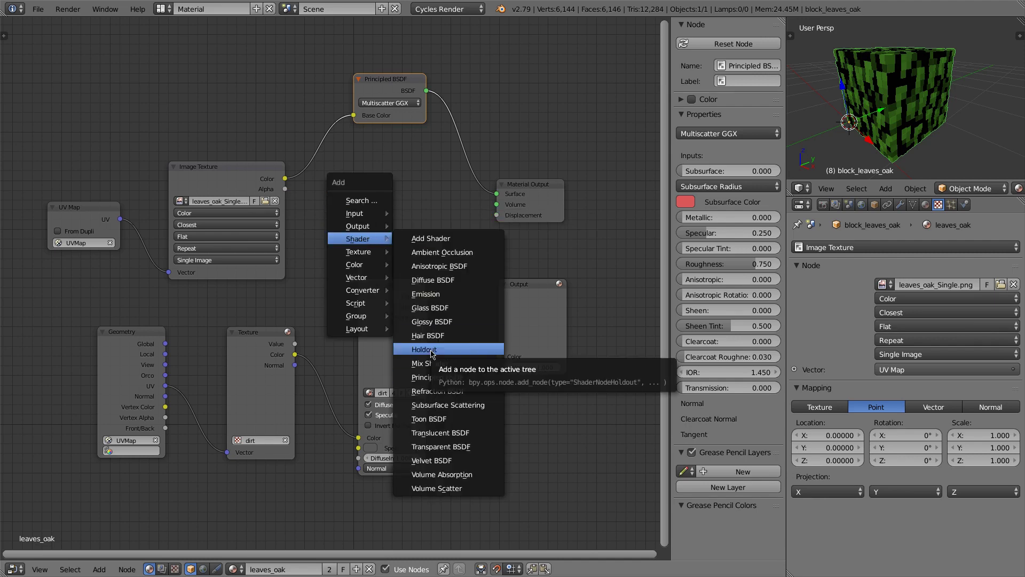
click(444, 364)
click(501, 155)
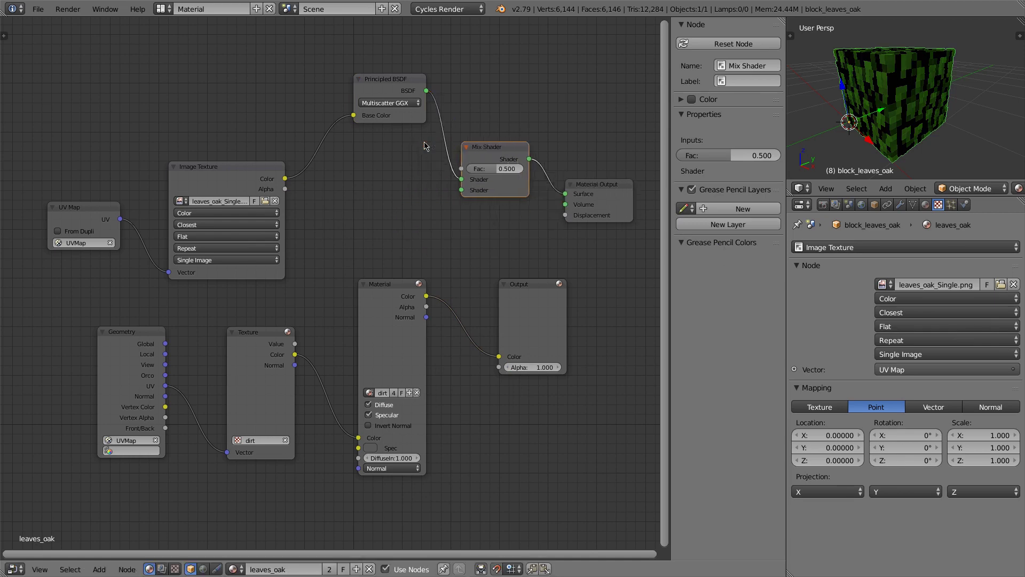
drag(507, 150, 512, 141)
Step: Connect the leaf image's Alpha to the Mix Shader's Fac and feed the Principled BSDF into its second Shader input
drag(285, 189, 471, 180)
click(401, 78)
drag(401, 78, 400, 199)
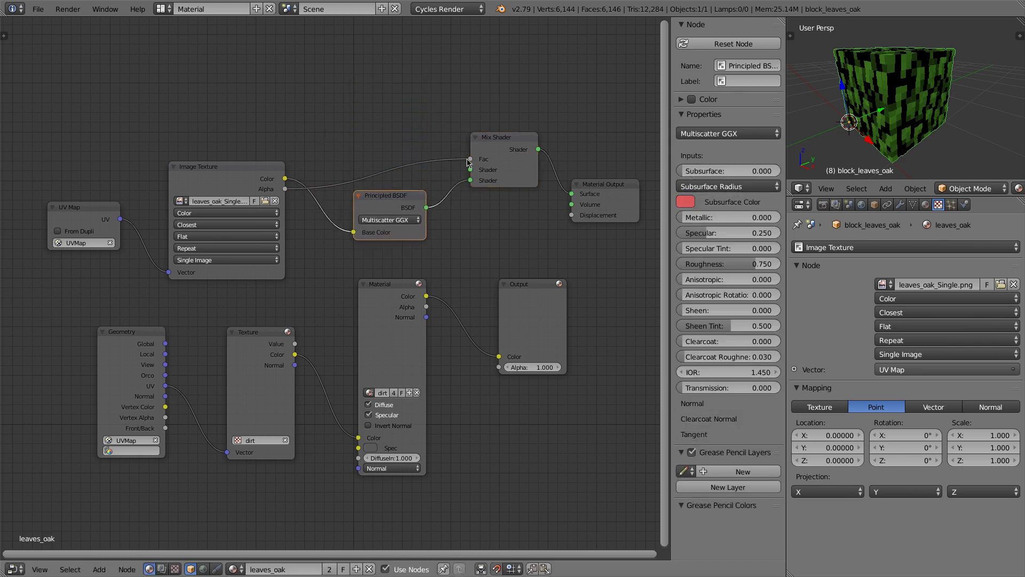
Step: Add a Transparent BSDF above the Principled BSDF, connect it to the Mix Shader's first Shader input, and preview the block rendered
key(shift+a)
mouse_move(363, 128)
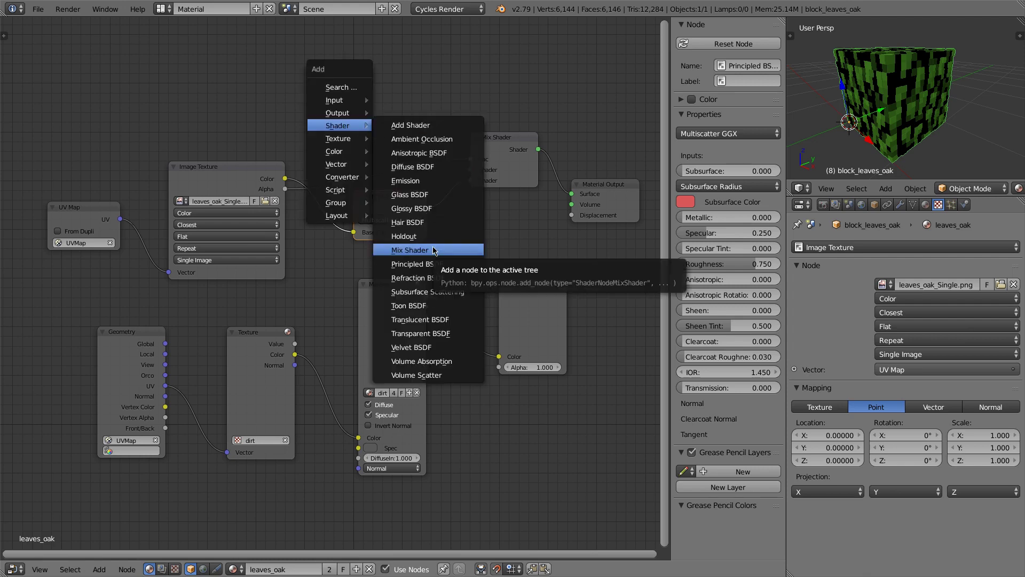
click(420, 333)
click(358, 125)
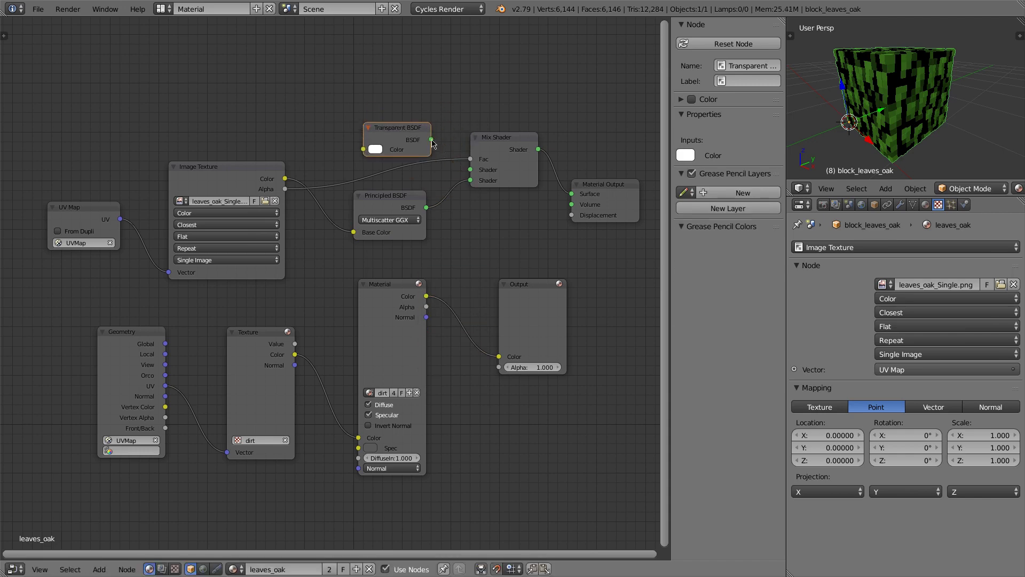
drag(432, 140, 475, 170)
click(375, 149)
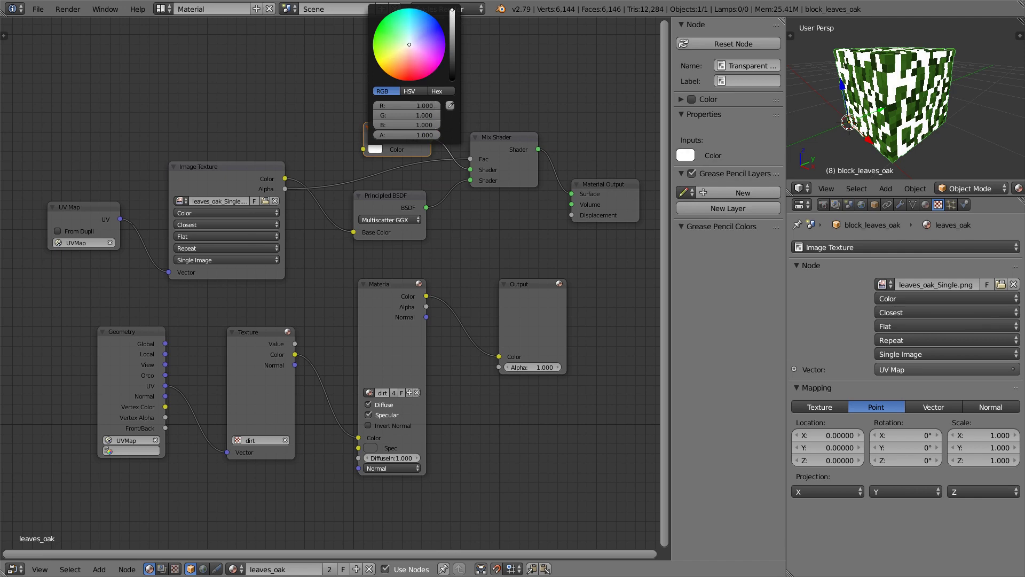
drag(398, 130, 393, 145)
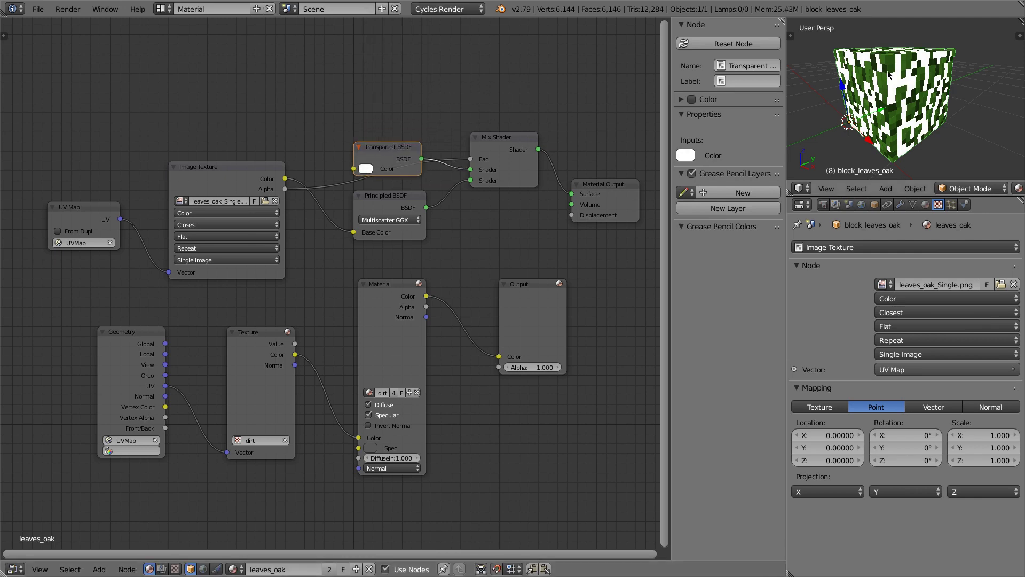
key(shift+z)
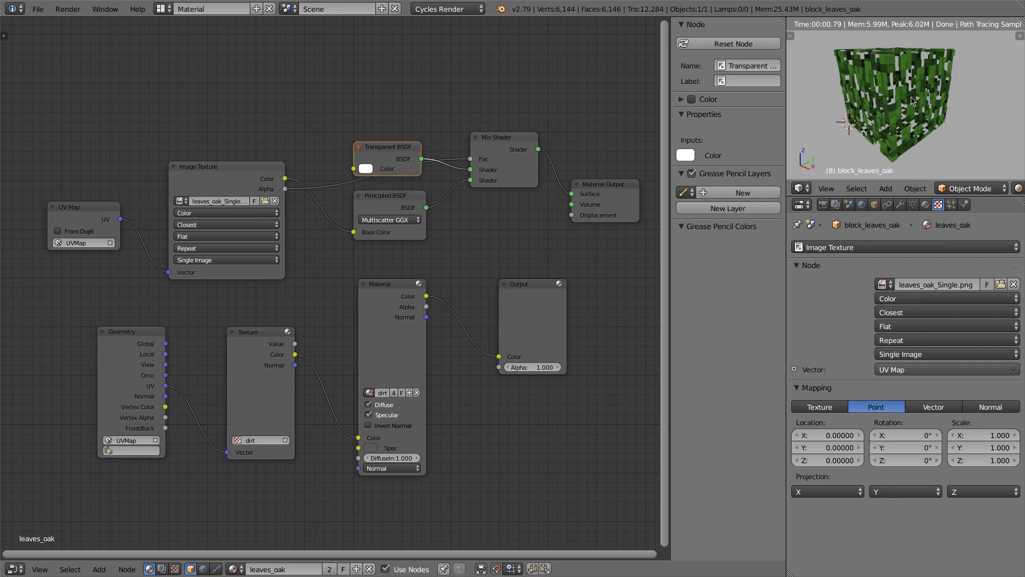
Step: Move the Material Output aside and insert a second Mix Shader between it and the first Mix Shader
middle_drag(473, 118, 332, 176)
drag(483, 245, 567, 208)
key(shift+a)
mouse_move(309, 132)
click(352, 248)
click(457, 187)
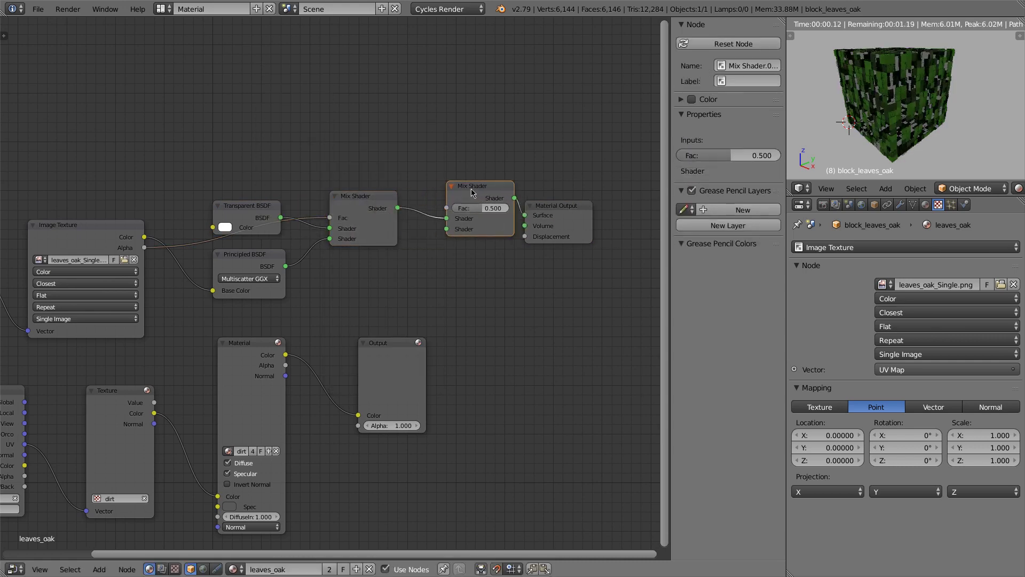
drag(458, 186, 458, 158)
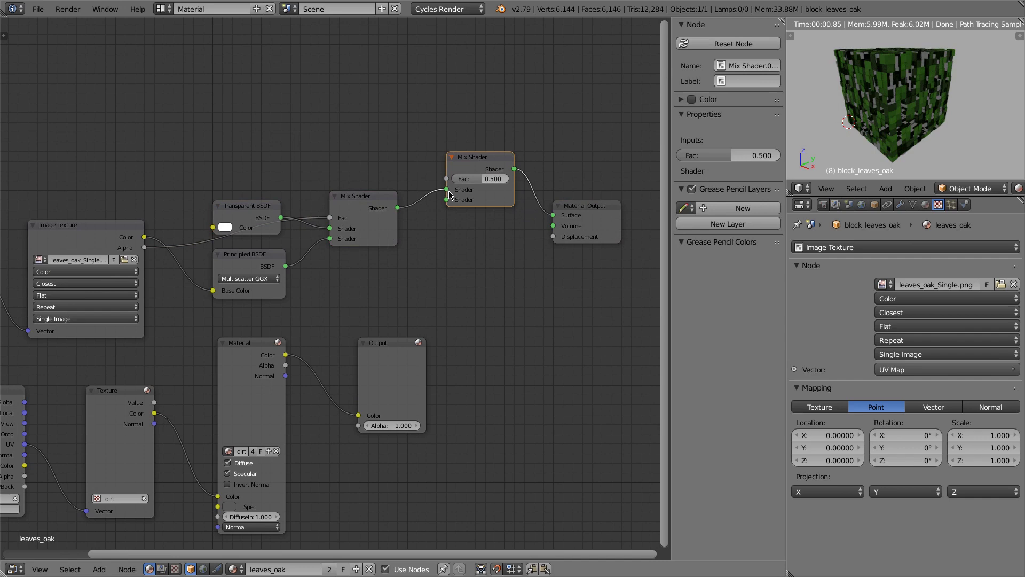
key(shift+a)
mouse_move(365, 117)
mouse_move(347, 91)
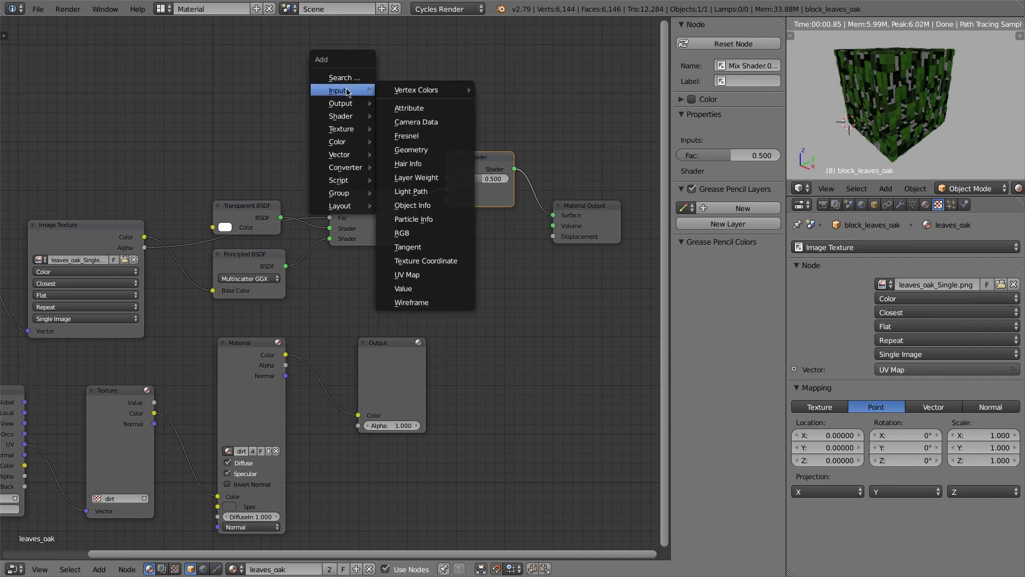
click(412, 192)
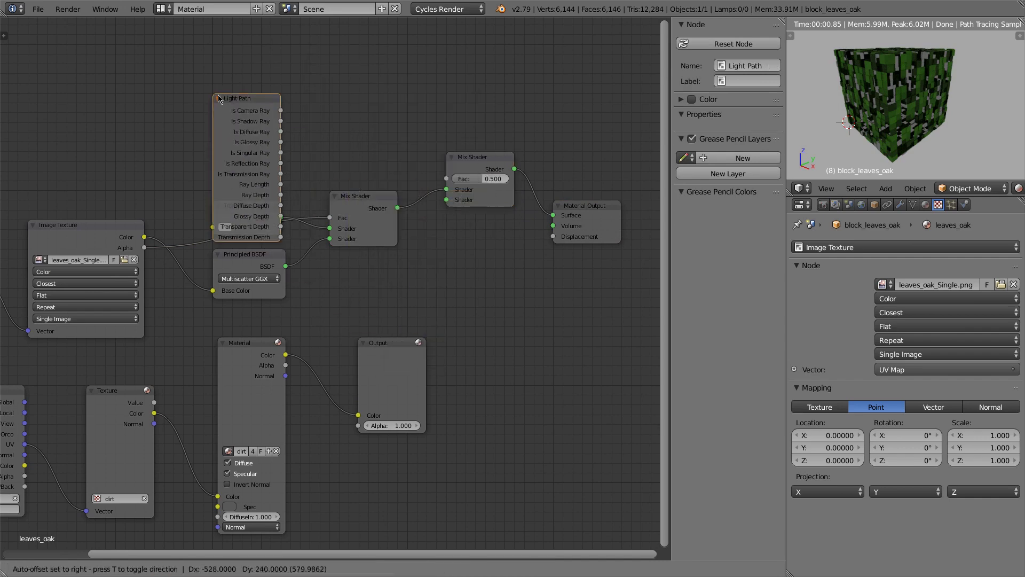
key(Escape)
Step: Add a Geometry node, connect its Backfacing to the second Mix Shader's Fac, and link the Transparent BSDF to that mixer's second Shader input
key(shift+a)
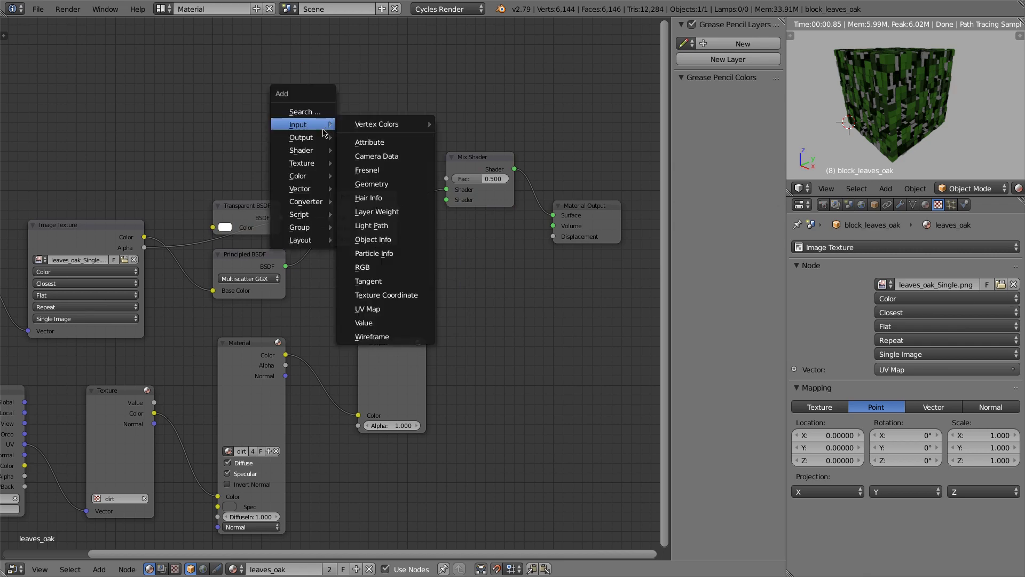
mouse_move(326, 122)
click(392, 183)
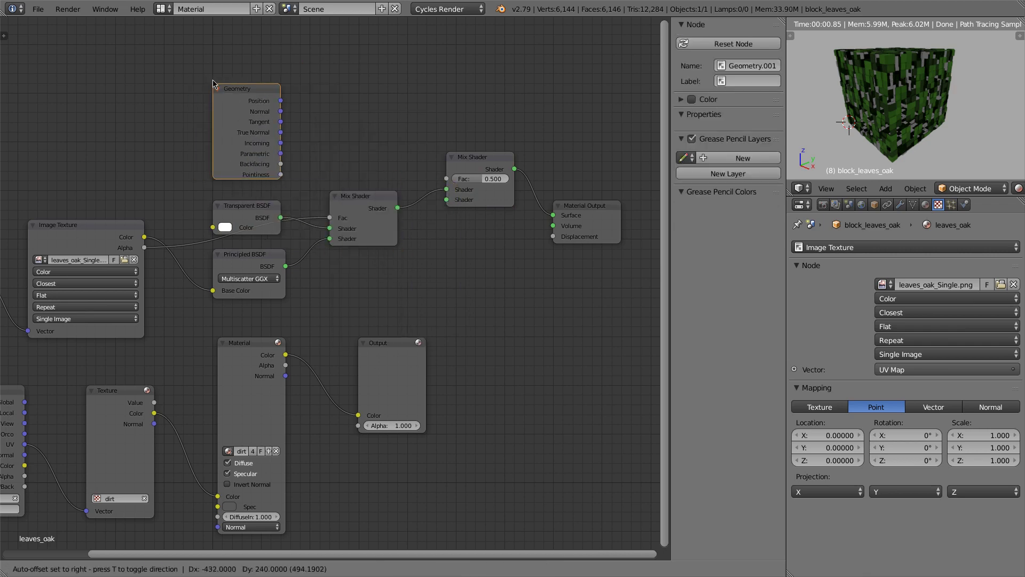
click(230, 104)
drag(291, 165, 446, 179)
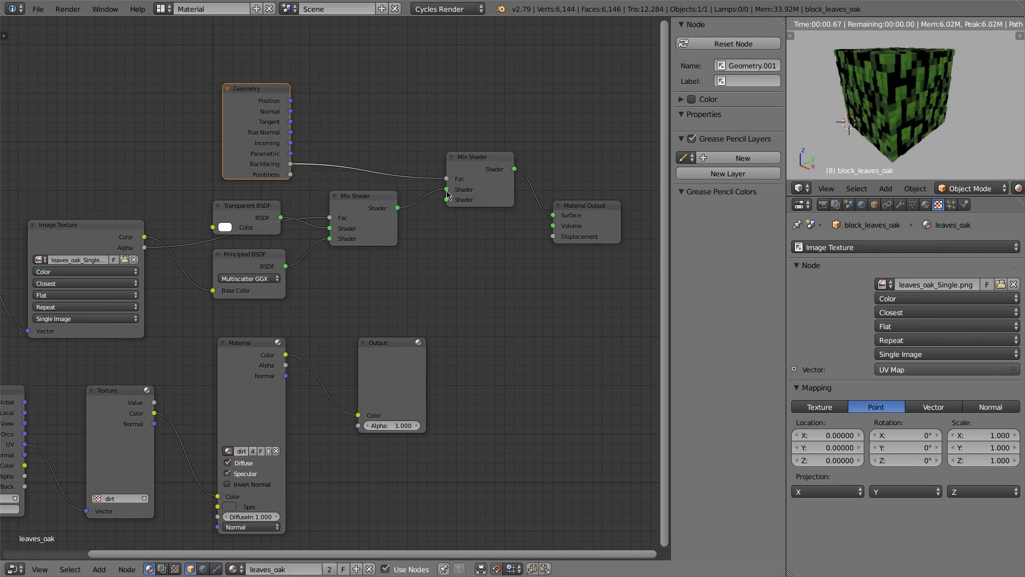
drag(274, 215, 443, 207)
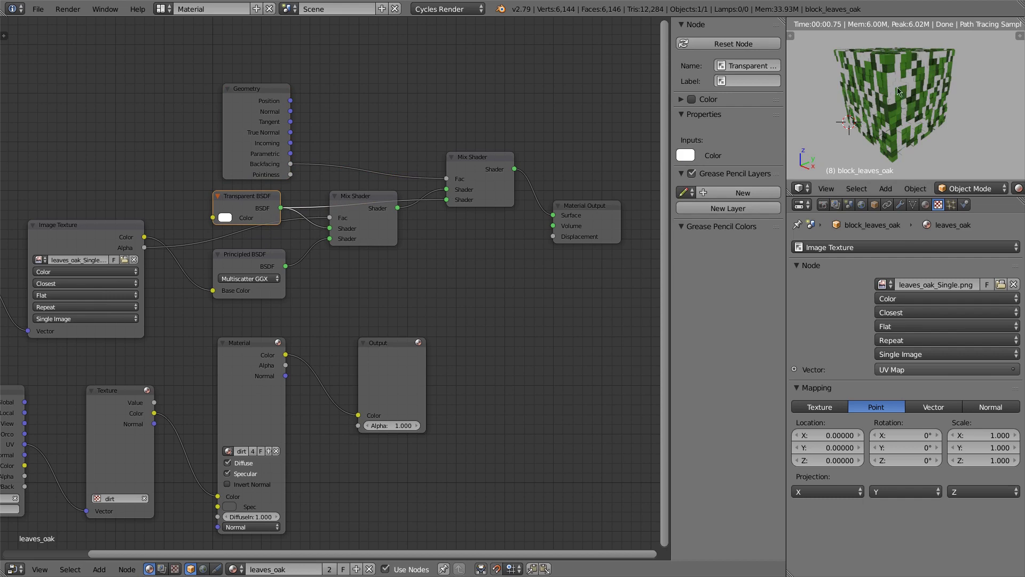
Step: Compare the oak leaves block's transparency in the rendered preview with its non-rendered viewport display
mouse_move(893, 75)
middle_down()
mouse_move(932, 107)
mouse_move(884, 90)
mouse_move(914, 98)
mouse_move(905, 103)
mouse_move(905, 72)
middle_up()
key(shift+z)
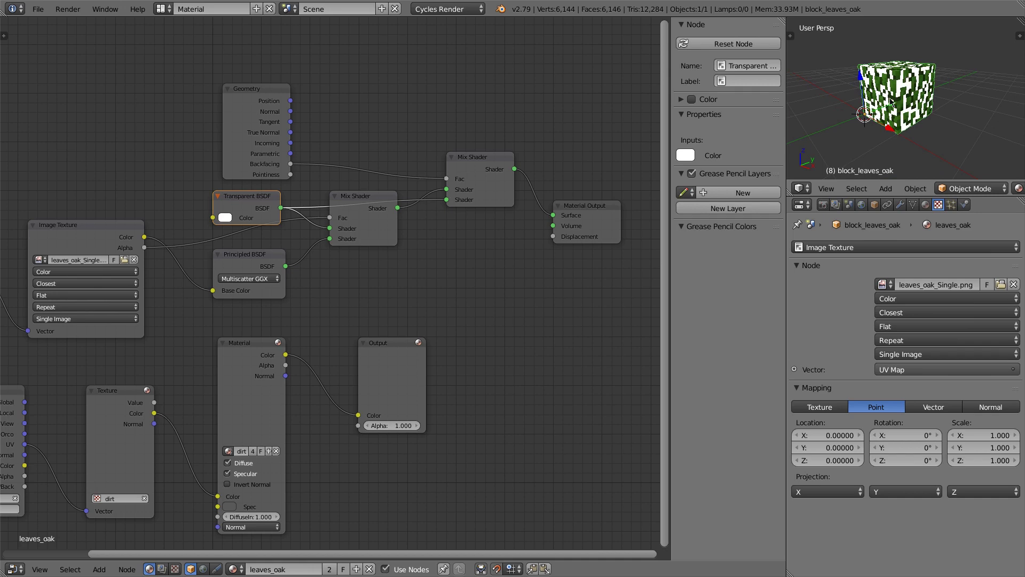
middle_drag(890, 100, 891, 107)
scroll(891, 107, down, 2)
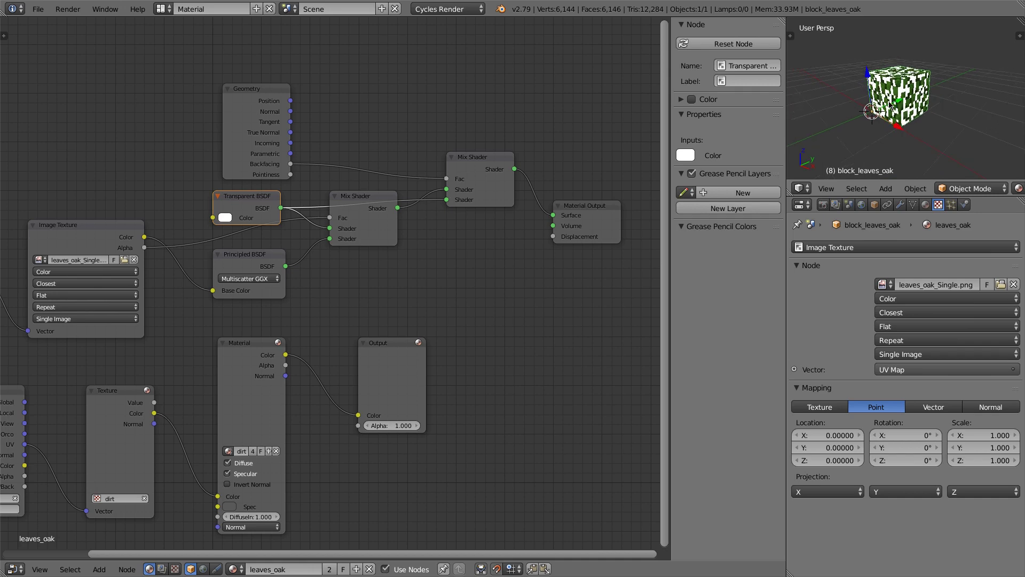
scroll(890, 105, up, 1)
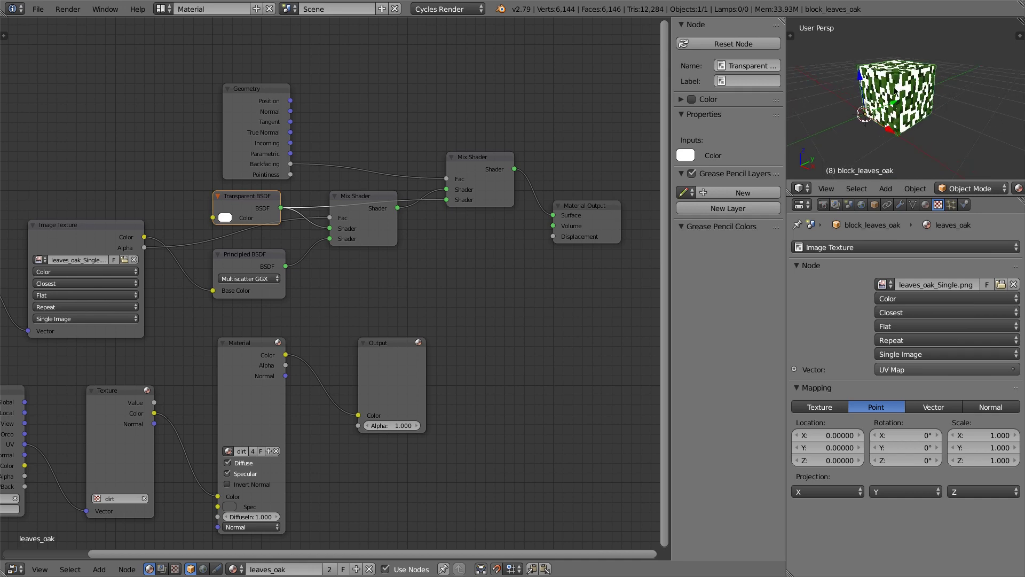
key(shift+z)
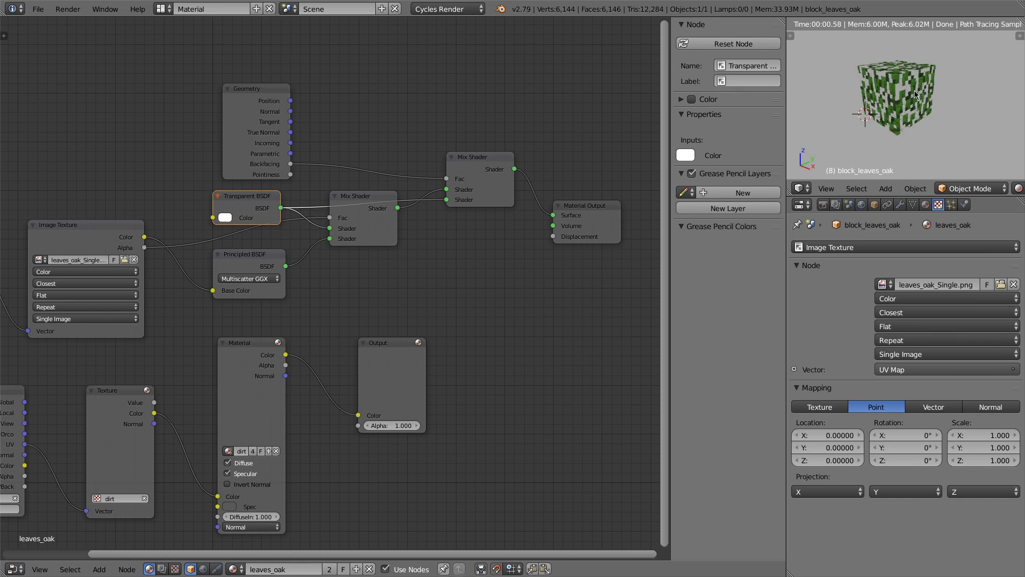
key(shift+z)
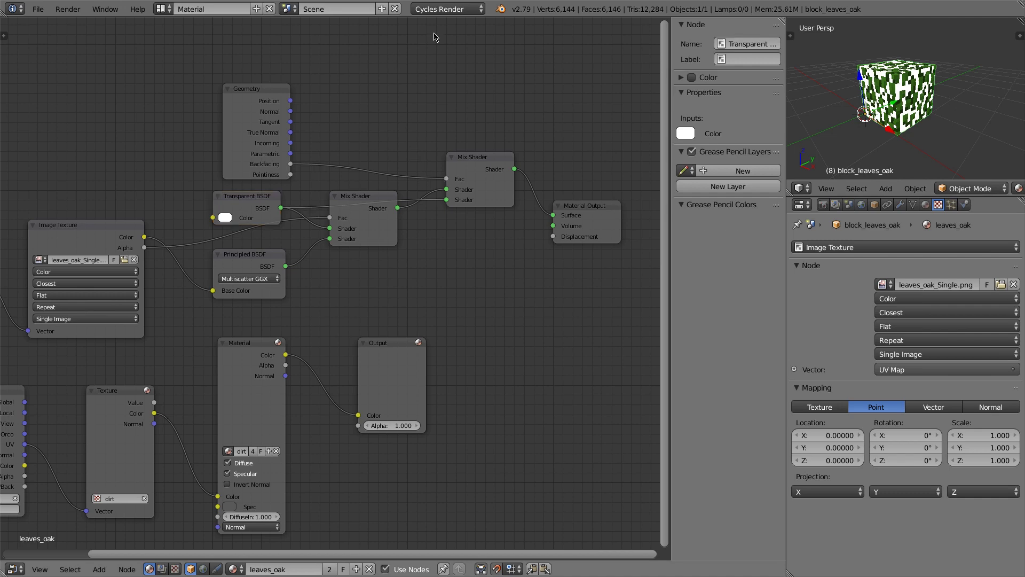
Step: Switch the render engine from Cycles Render to Blender Render
click(457, 10)
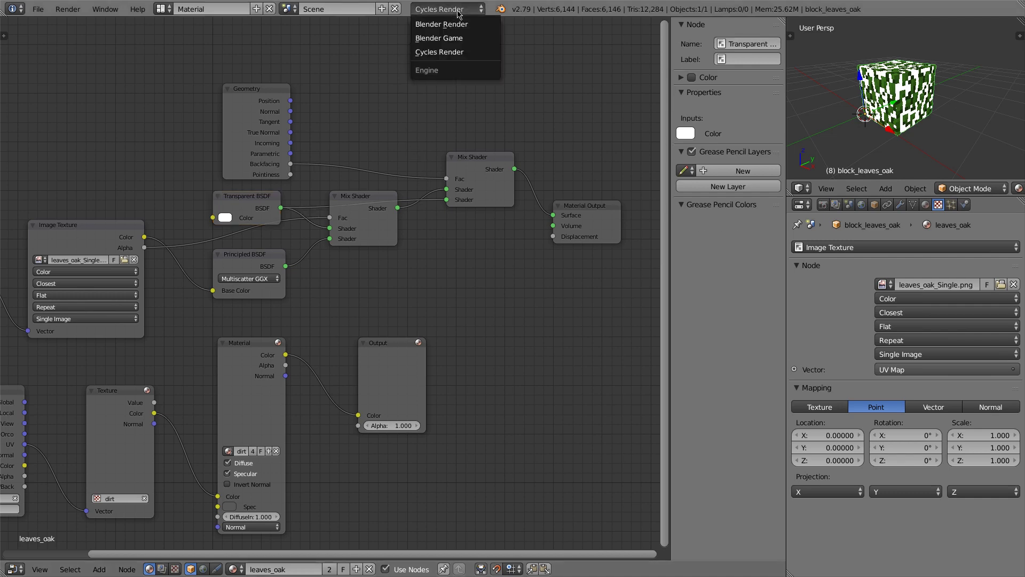
click(446, 25)
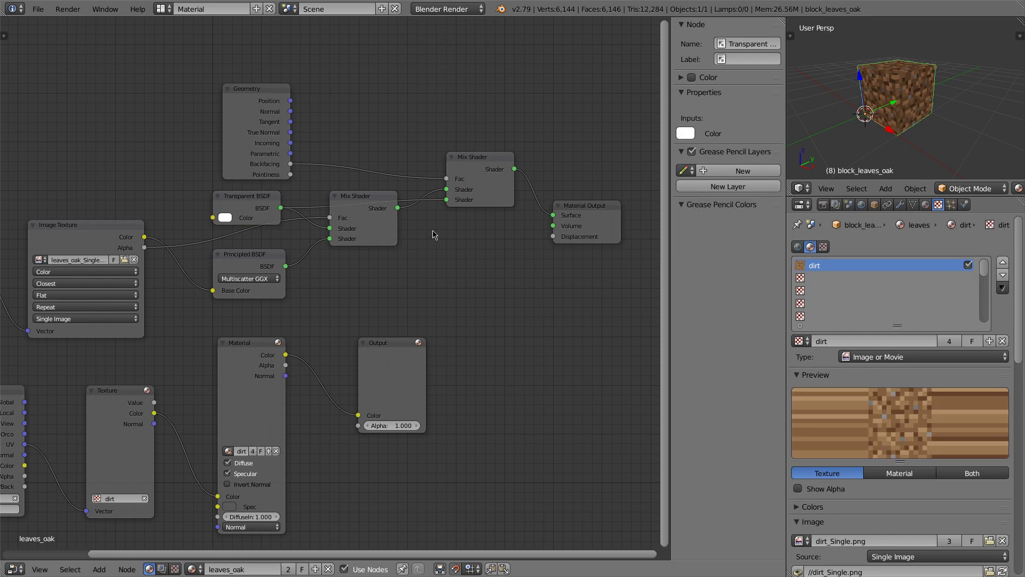
Step: Assign the leaves_oak material to the Blender Render Material node in place of dirt
middle_drag(438, 255, 411, 236)
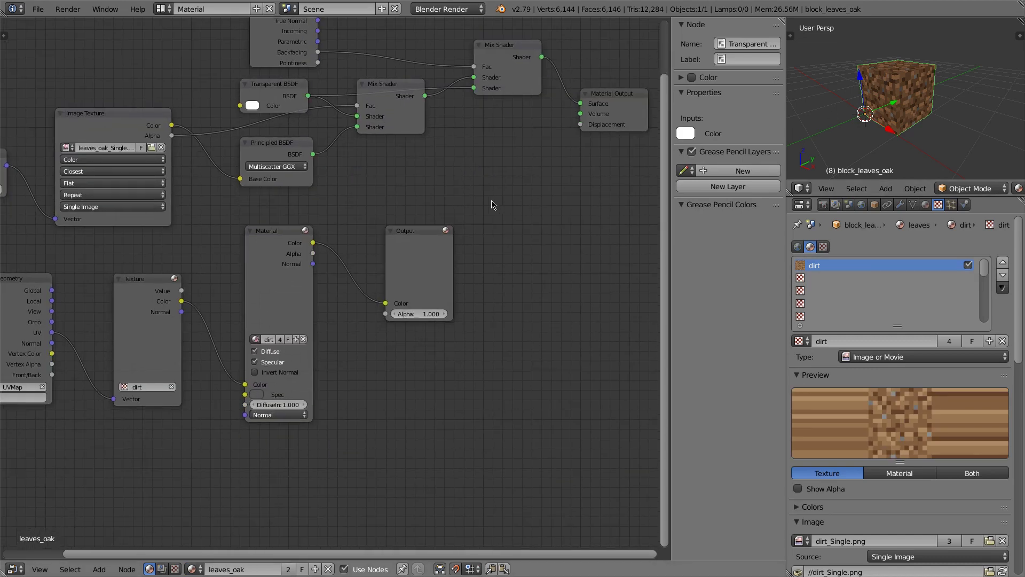
ctrl+scroll(455, 192, left, 5)
click(388, 244)
click(360, 336)
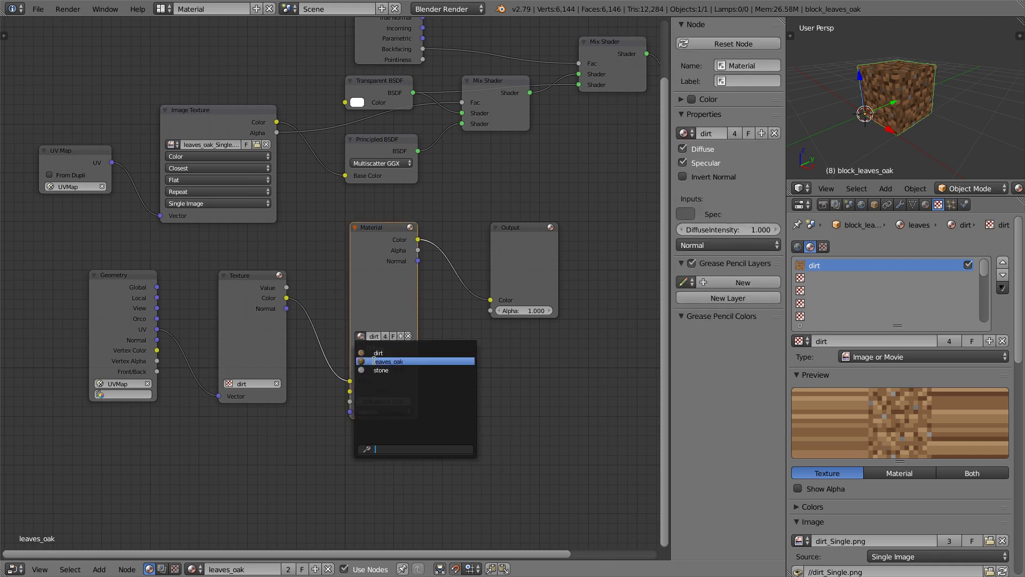
click(375, 361)
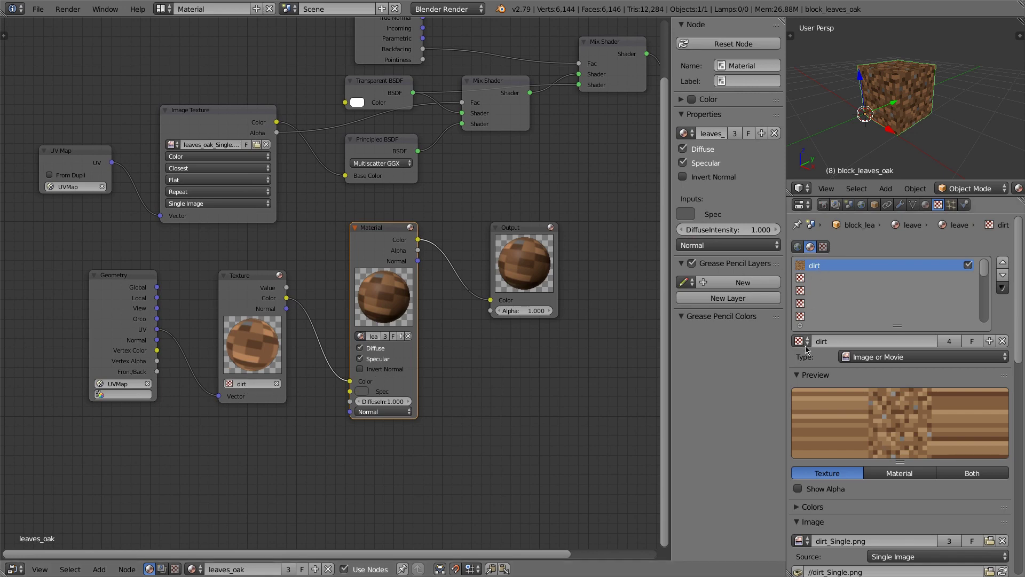
Step: Make the material's dirt texture a single-user copy and rename it leaves_oak
click(949, 341)
click(852, 340)
key(BackSpace)
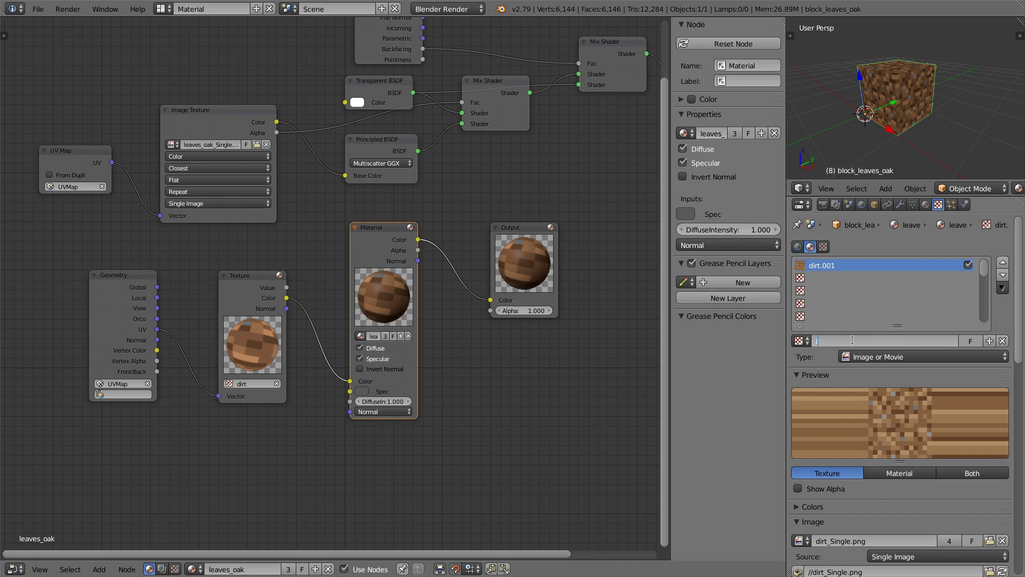
text(leaves_oak)
key(Return)
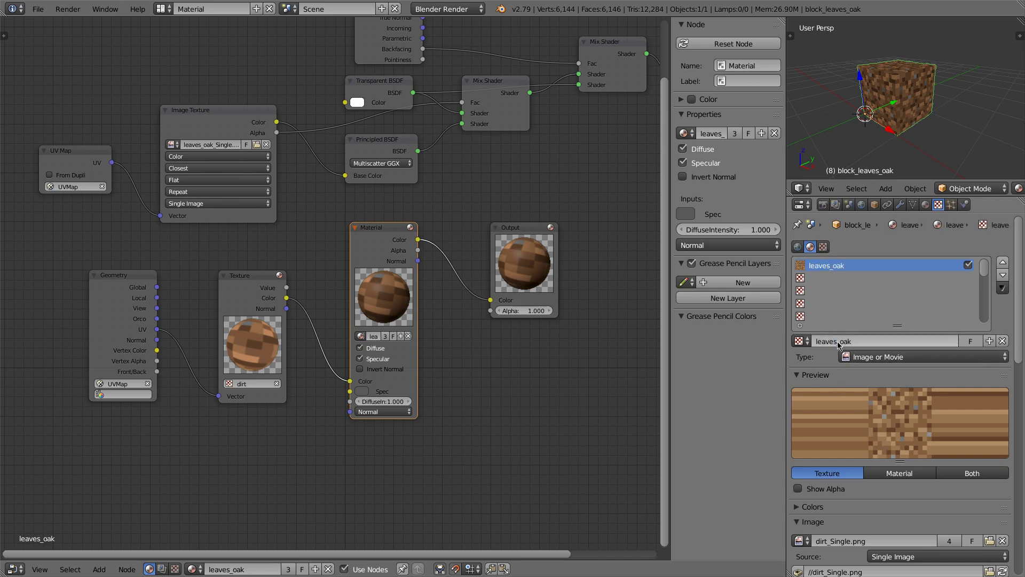
Step: Load leaves_oak_Single.png as the image of the leaves_oak texture
click(989, 541)
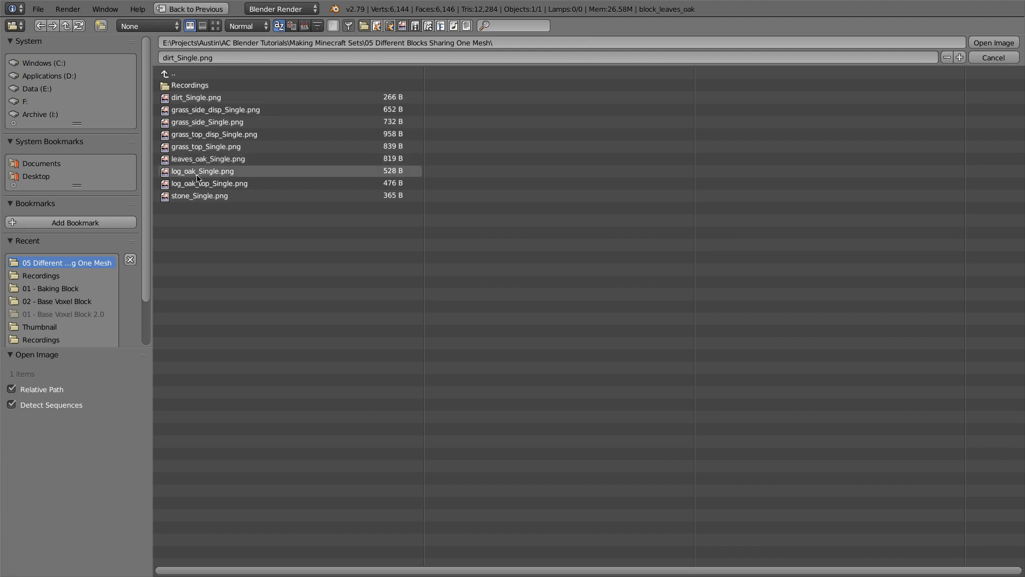
click(200, 159)
click(993, 43)
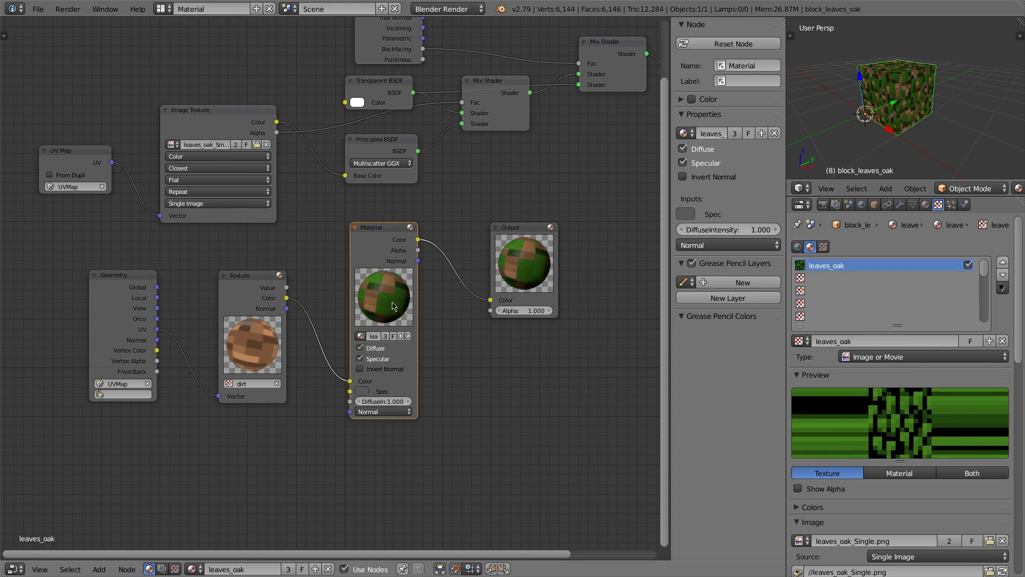
Step: Set the Texture node to leaves_oak and connect its Value to the Output node's Alpha
click(250, 384)
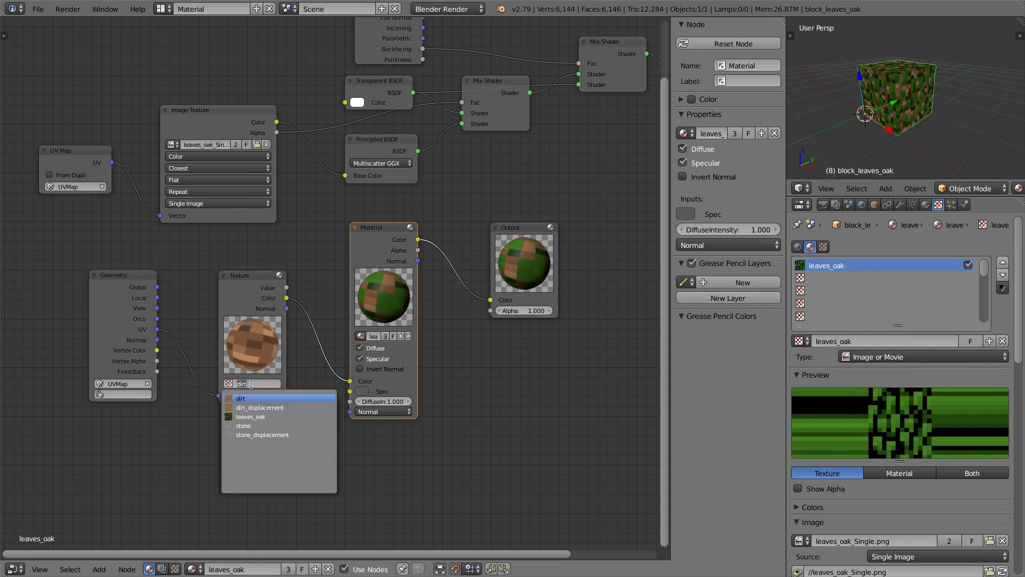
click(247, 416)
click(258, 315)
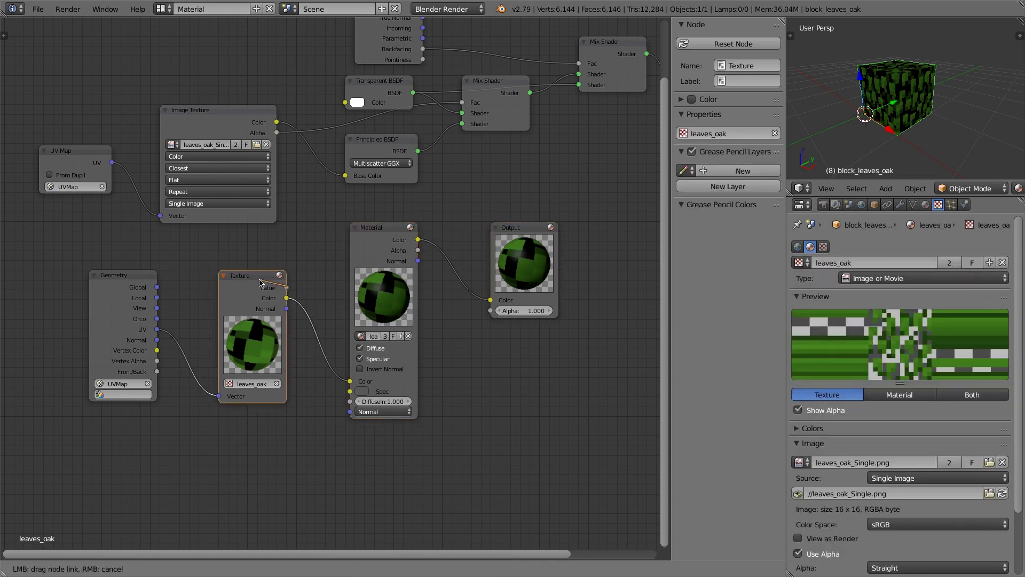
drag(287, 288, 490, 311)
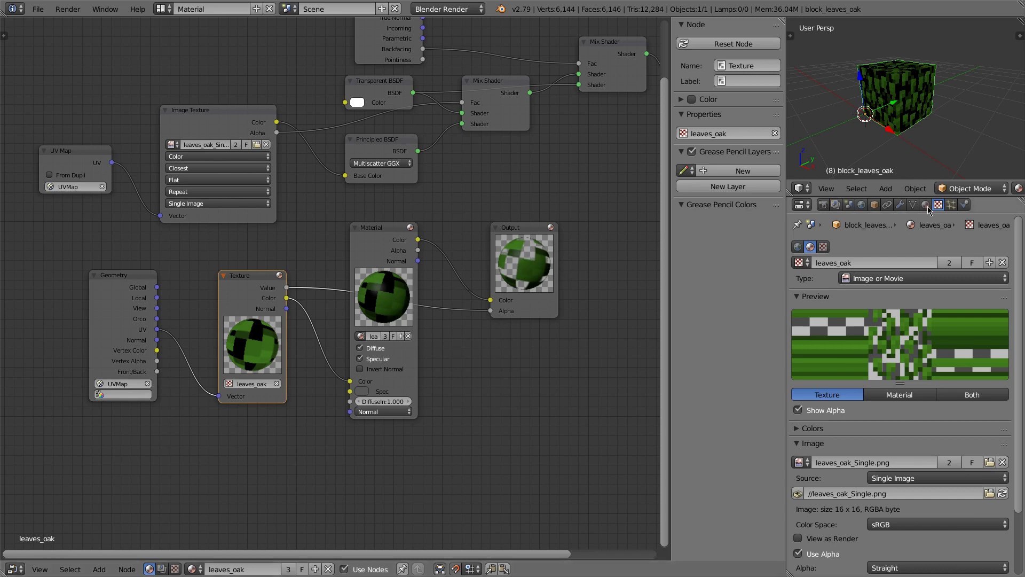
Step: Preview the block's render, and enable Raytrace transparency in the leaves_oak material settings
key(shift+z)
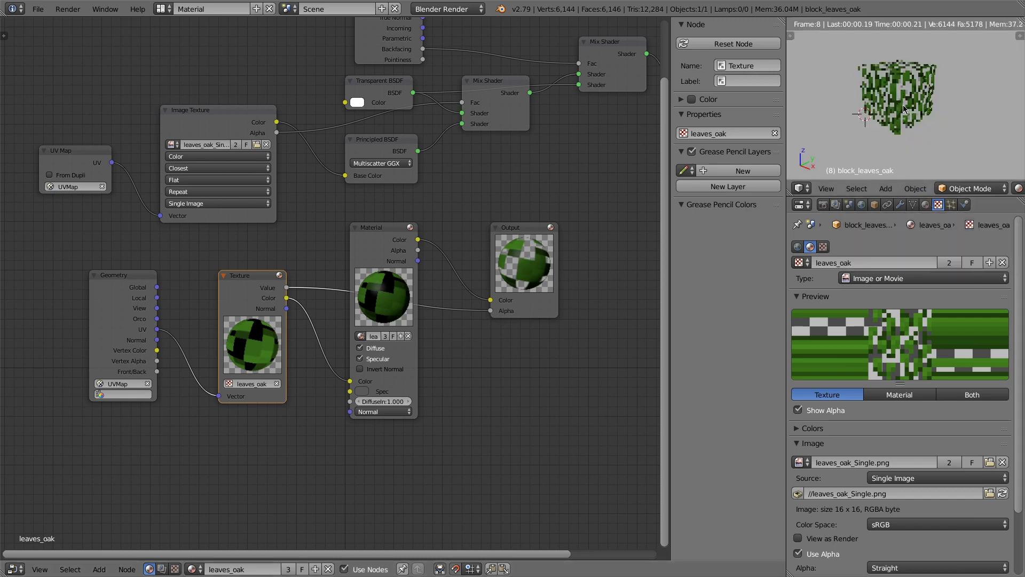
key(shift+z)
click(926, 205)
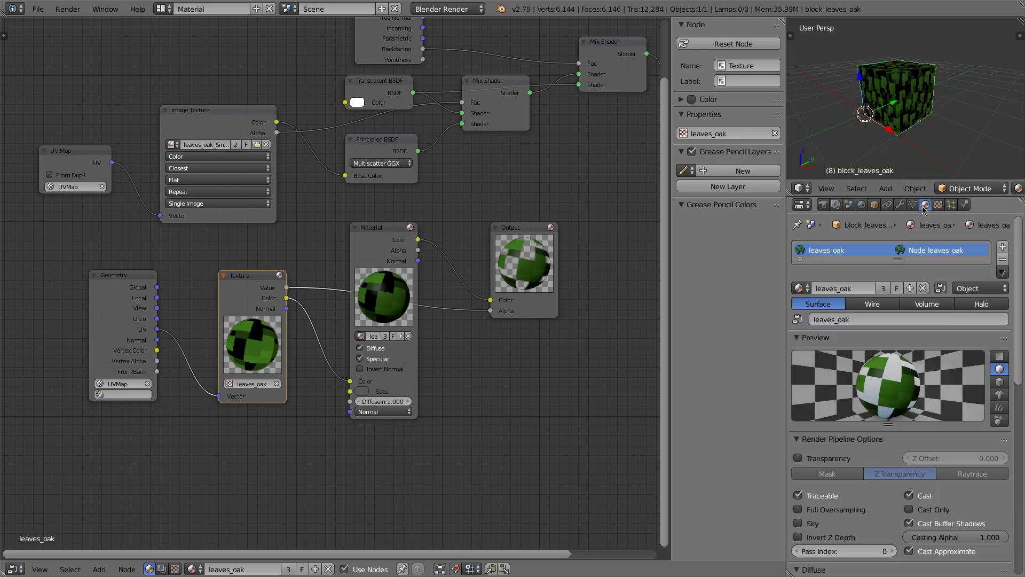
click(797, 458)
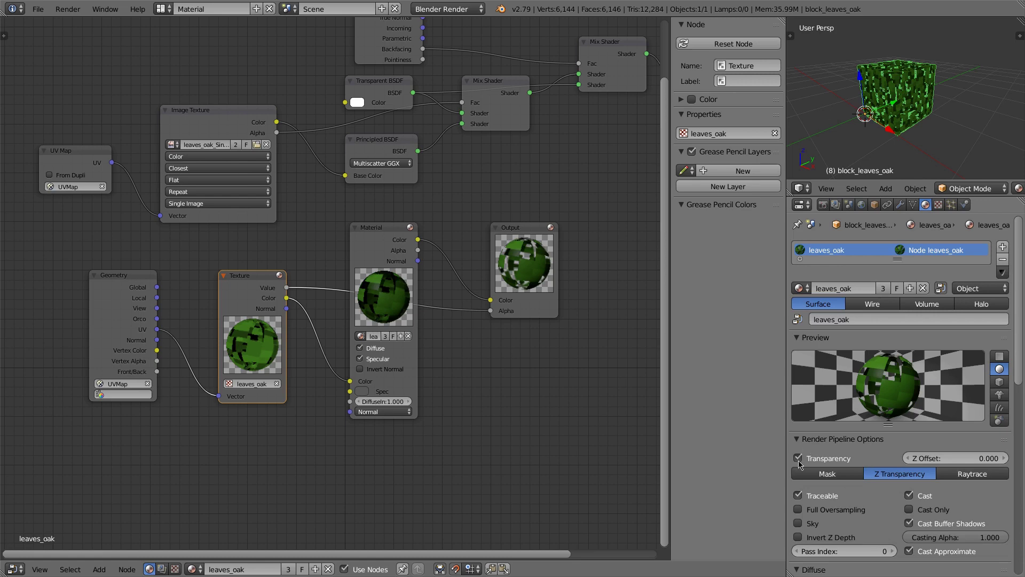
click(799, 460)
click(799, 460)
click(955, 475)
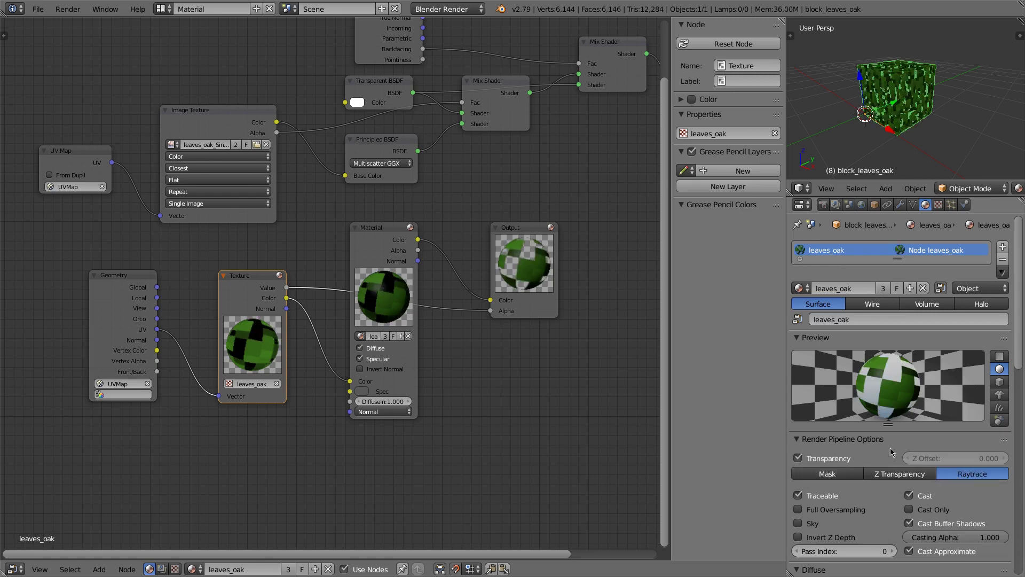
Step: Examine the leaves block's raytraced transparency up close in the rendered preview
key(shift+z)
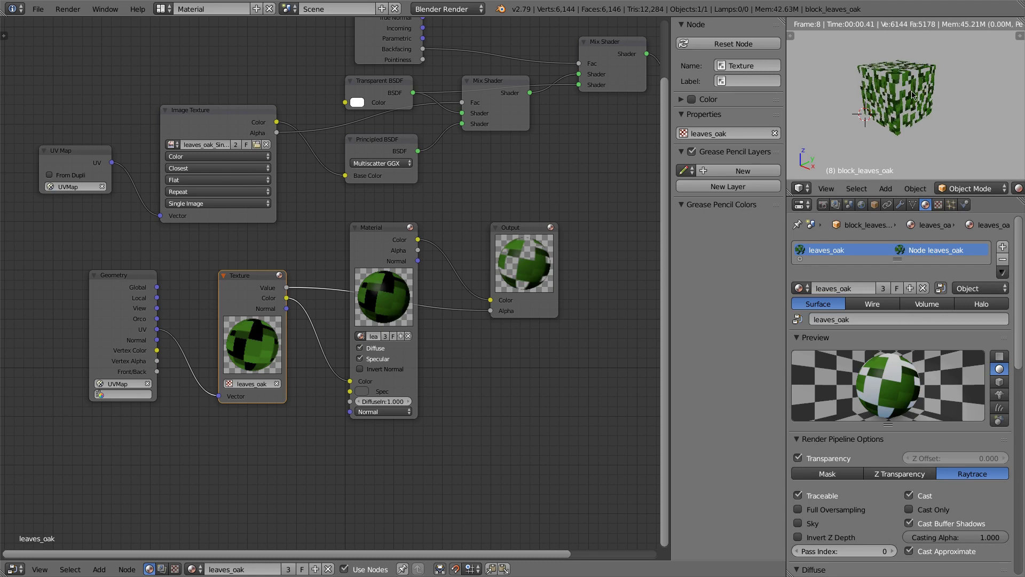
mouse_move(909, 98)
middle_down()
mouse_move(902, 105)
mouse_move(922, 107)
middle_up()
scroll(922, 107, up, 6)
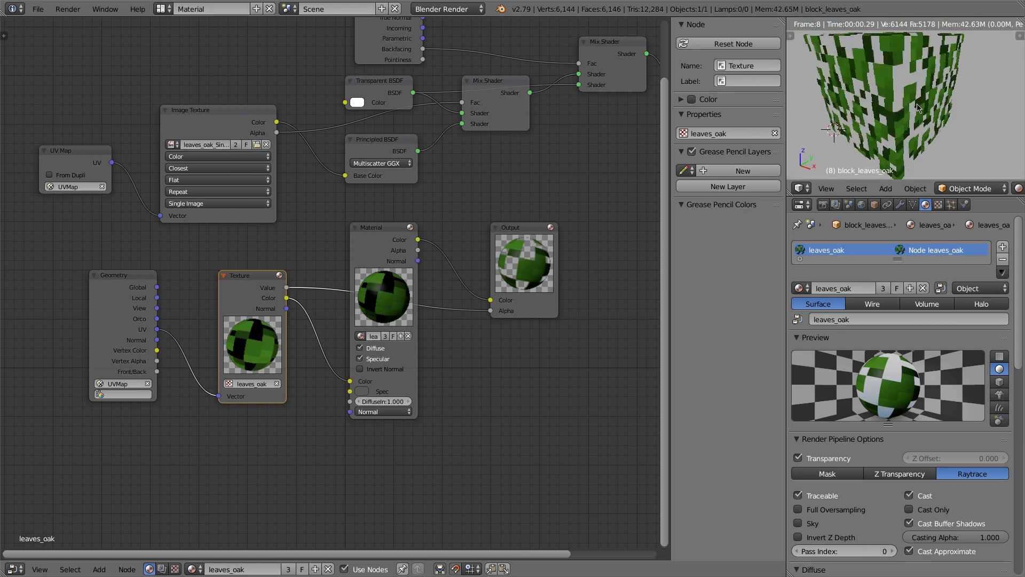
scroll(916, 105, down, 6)
middle_drag(916, 101, 906, 111)
key(shift+z)
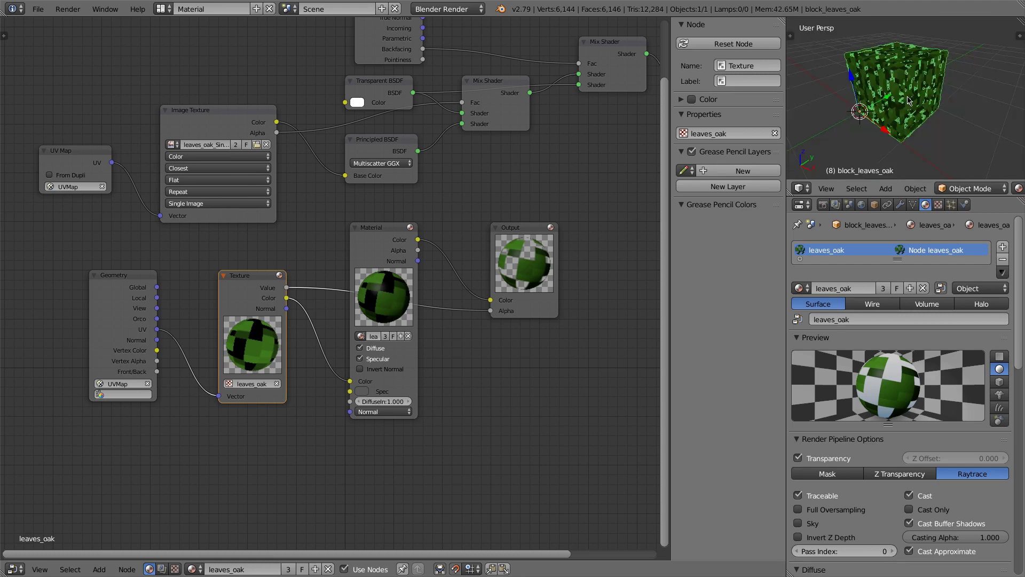
Step: Switch the render engine to Cycles Render and return to the Default screen layout with an orthographic view
scroll(446, 228, down, 2)
middle_drag(430, 201, 434, 299)
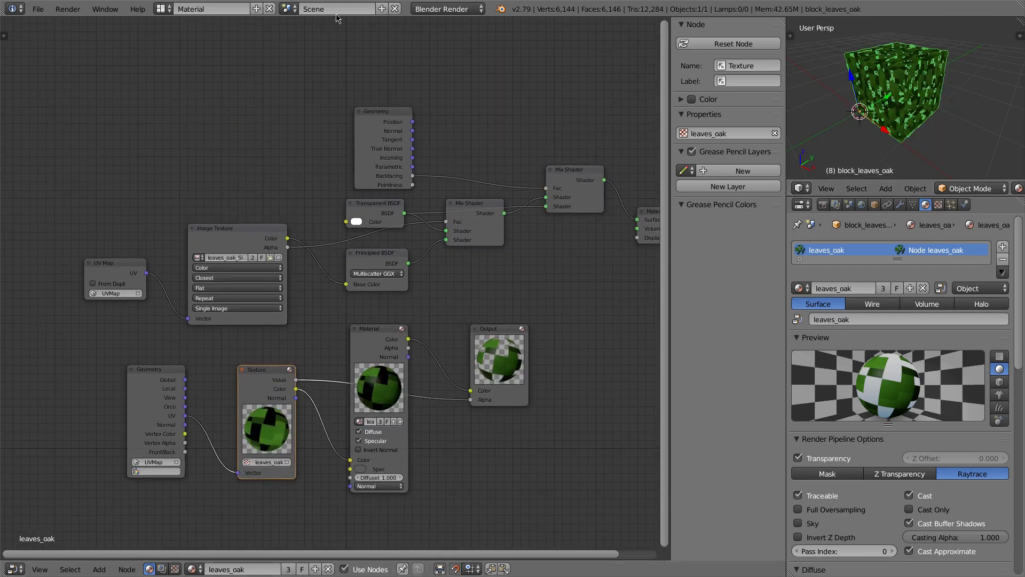
click(438, 9)
click(440, 52)
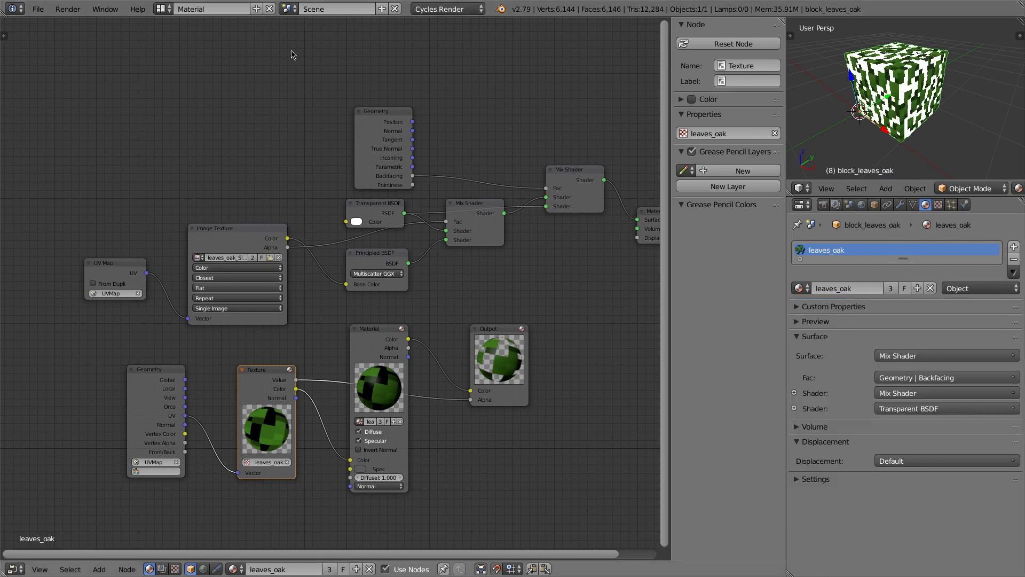
click(169, 11)
click(177, 28)
key(KP_5)
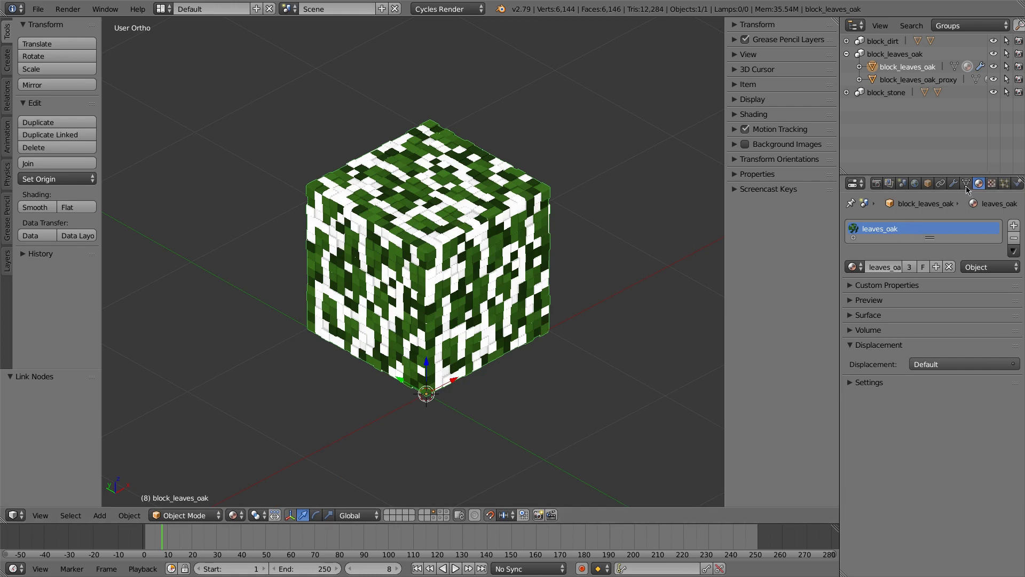
Step: Make the z+ modifier's dirt displacement texture a single-user copy and rename it leaves_oak_displacement
click(992, 183)
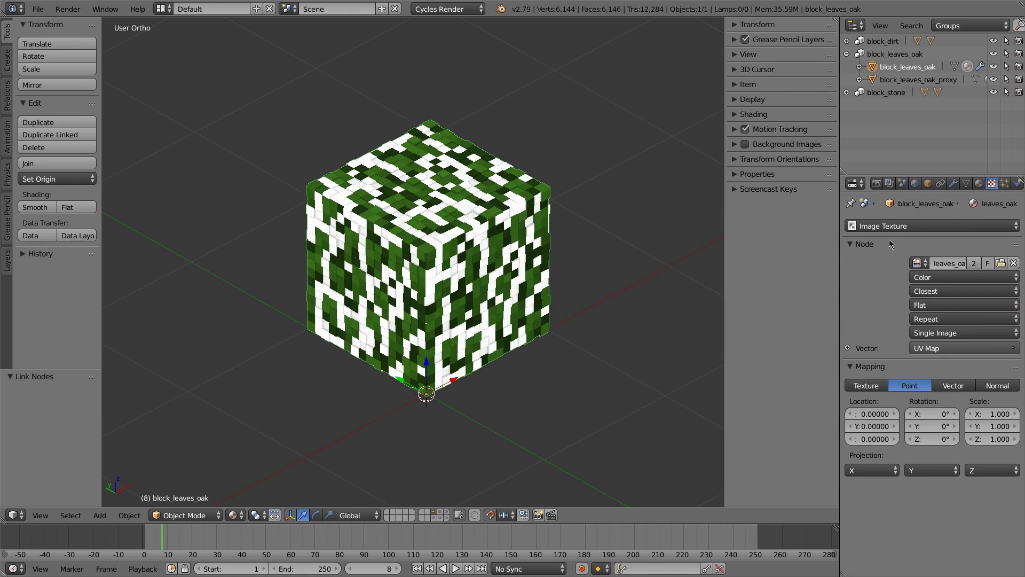
click(890, 226)
click(885, 153)
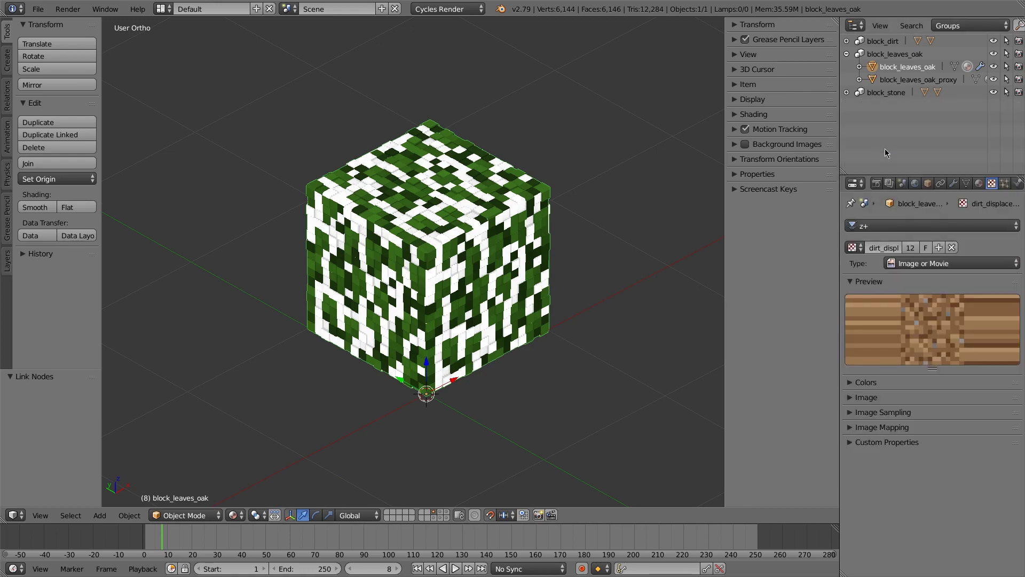
click(910, 247)
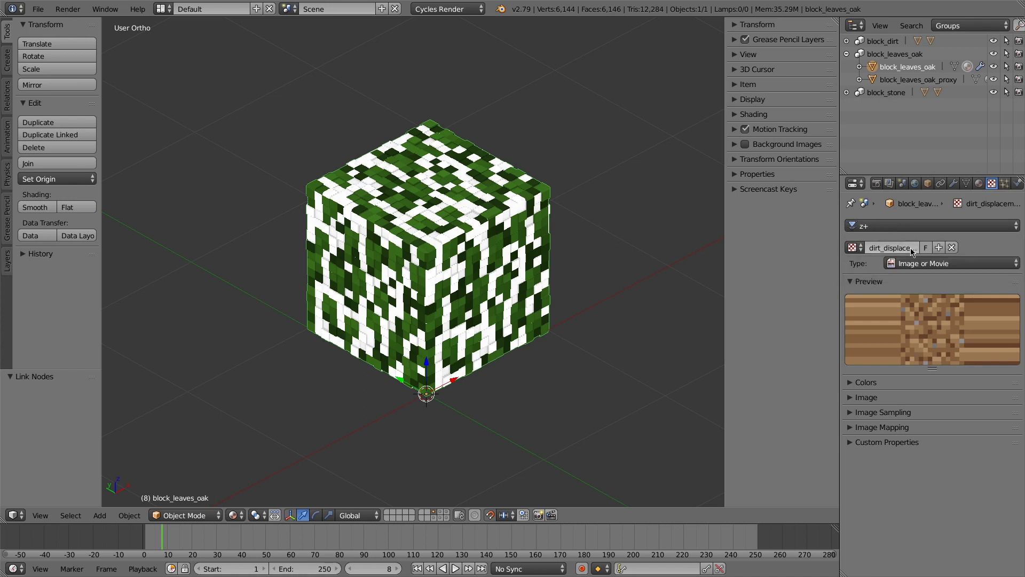
click(883, 247)
drag(915, 250, 899, 251)
key(BackSpace)
key(Return)
text(leaves_o)
text(ak_...)
key(Return)
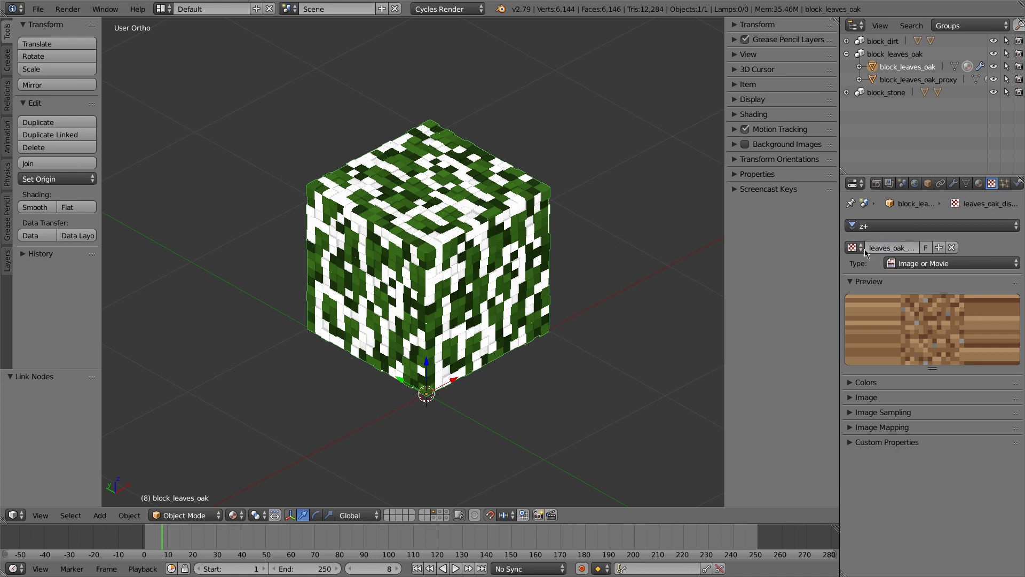
Step: Load grass_top_Single.png as the image for the leaves_oak displacement texture
click(863, 396)
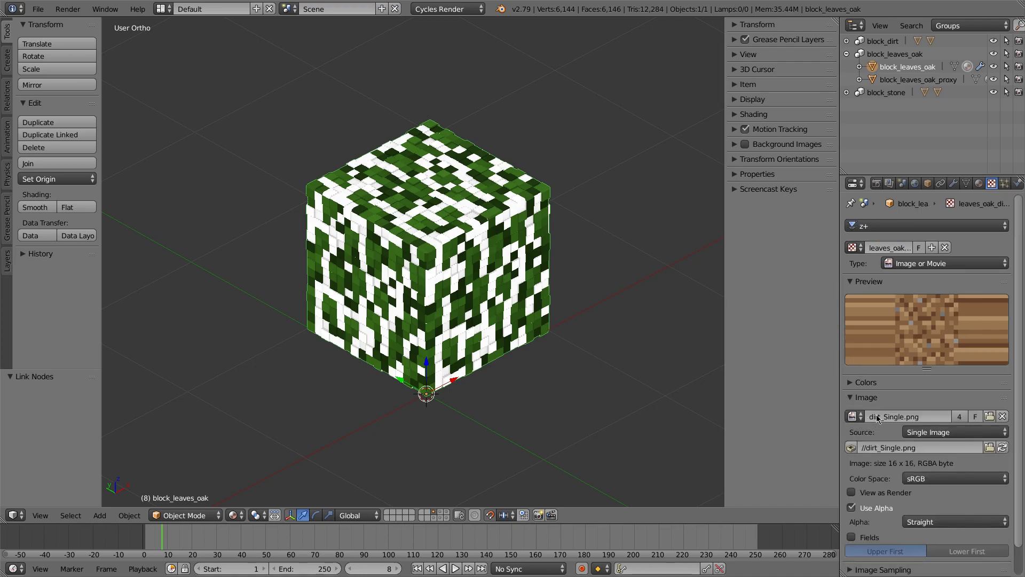
click(986, 419)
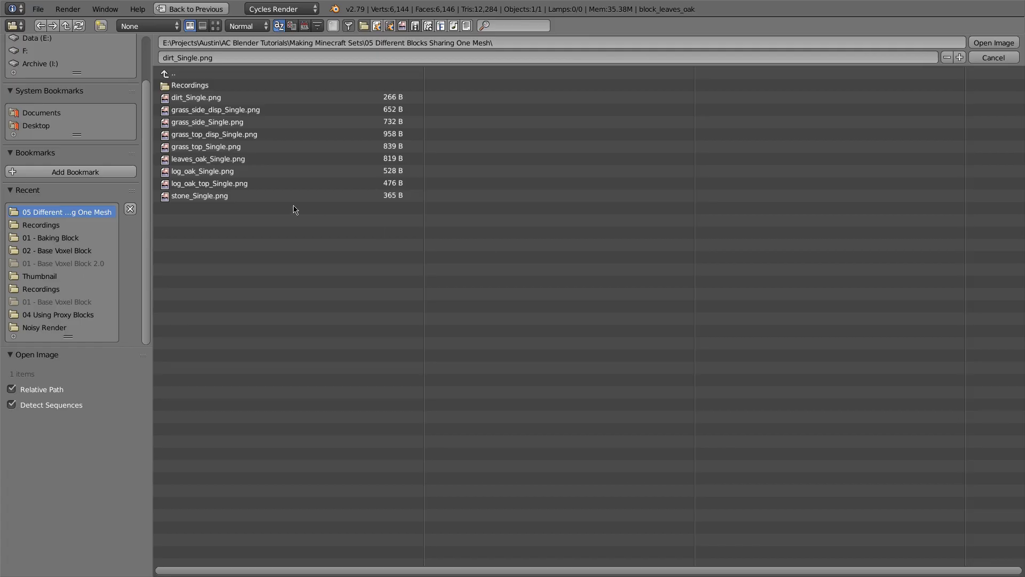
click(208, 137)
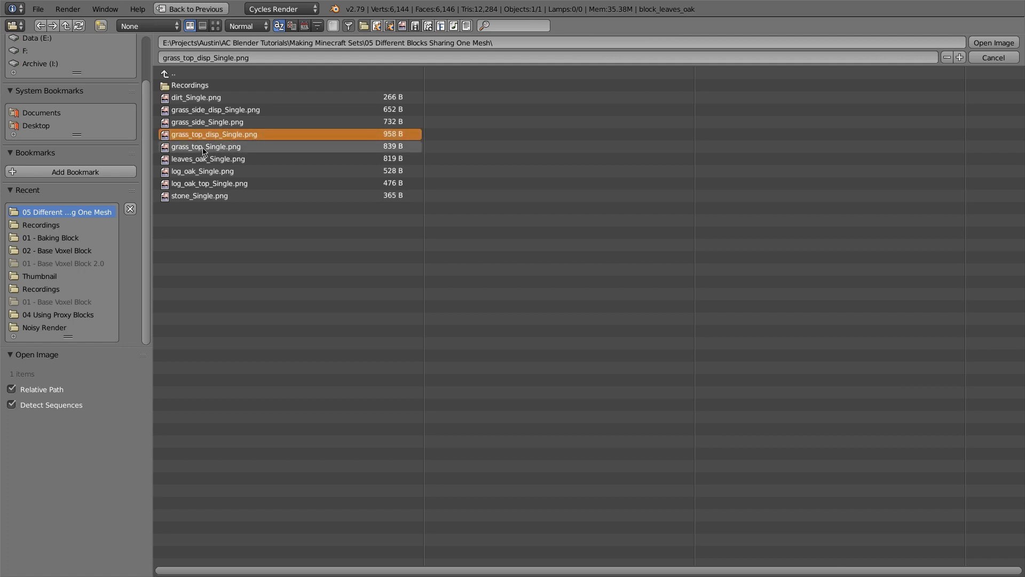
click(203, 149)
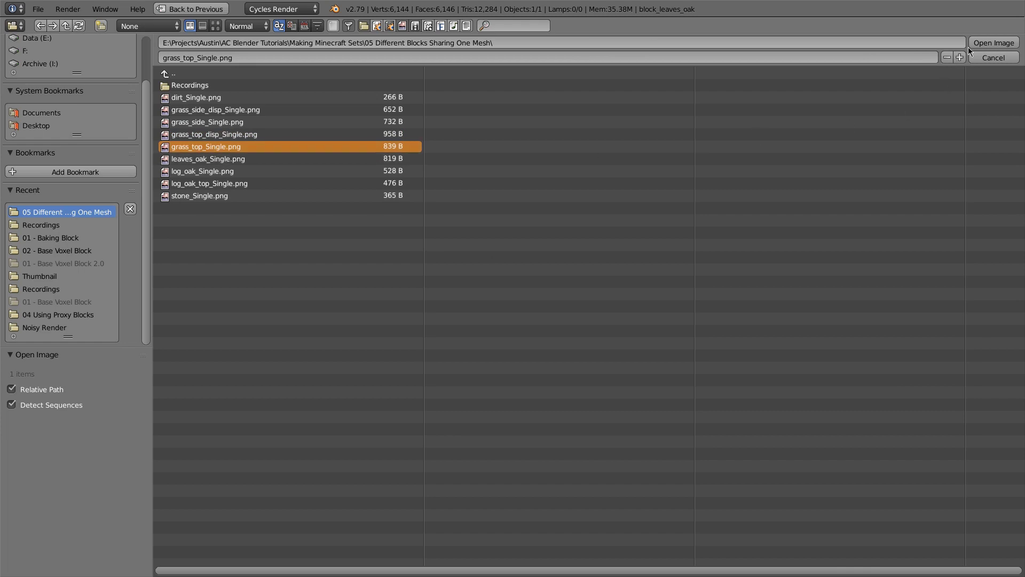
click(994, 43)
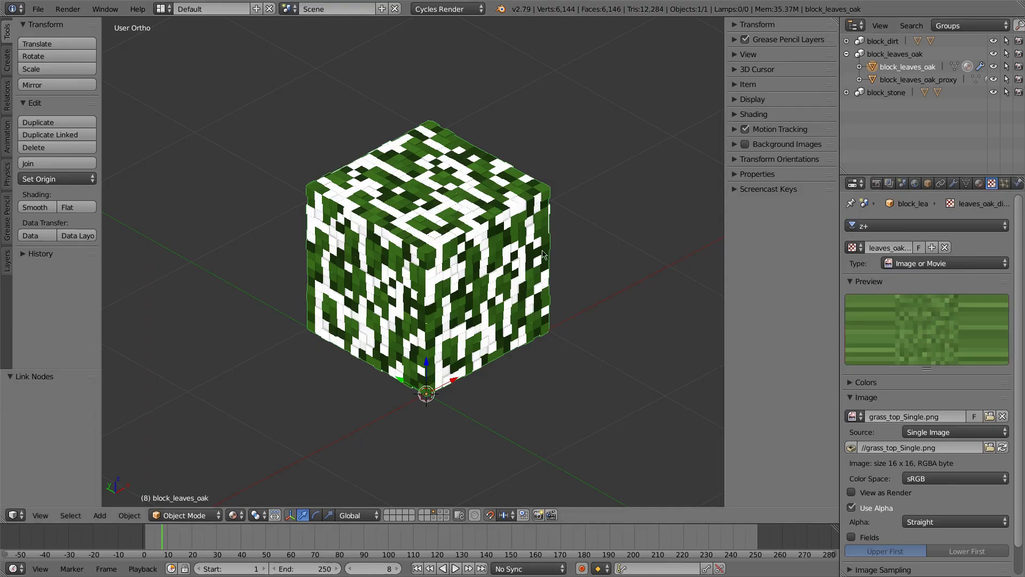
Step: Check the image sampling and image mapping settings of the leaves_oak displacement texture
scroll(913, 438, down, 2)
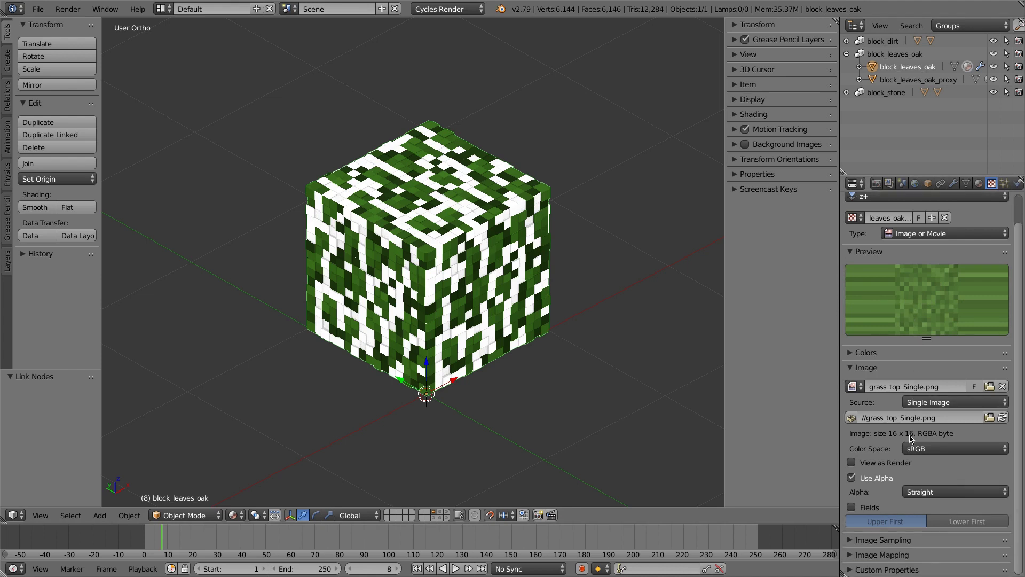
click(890, 540)
scroll(891, 533, down, 5)
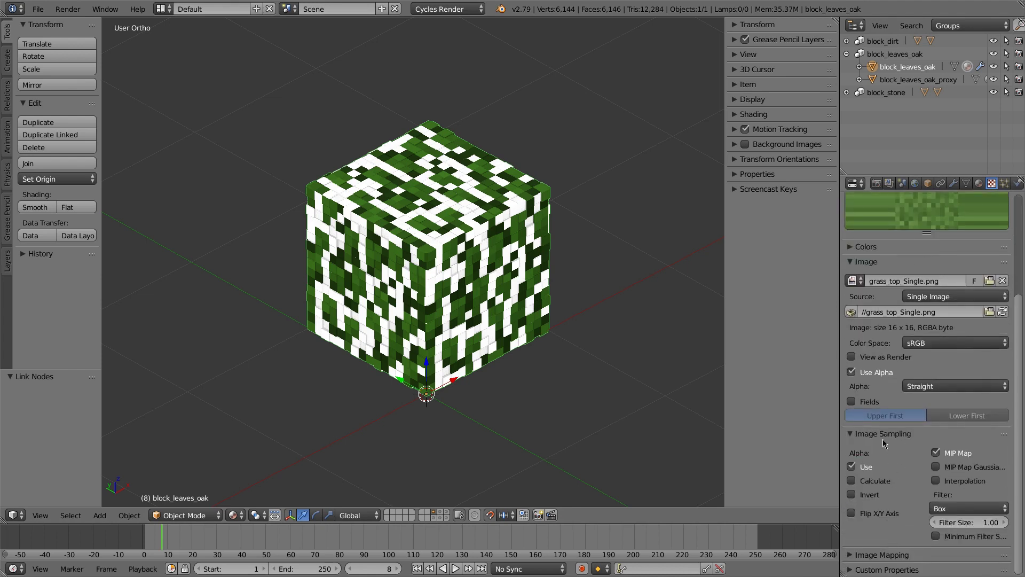
ctrl+click(878, 261)
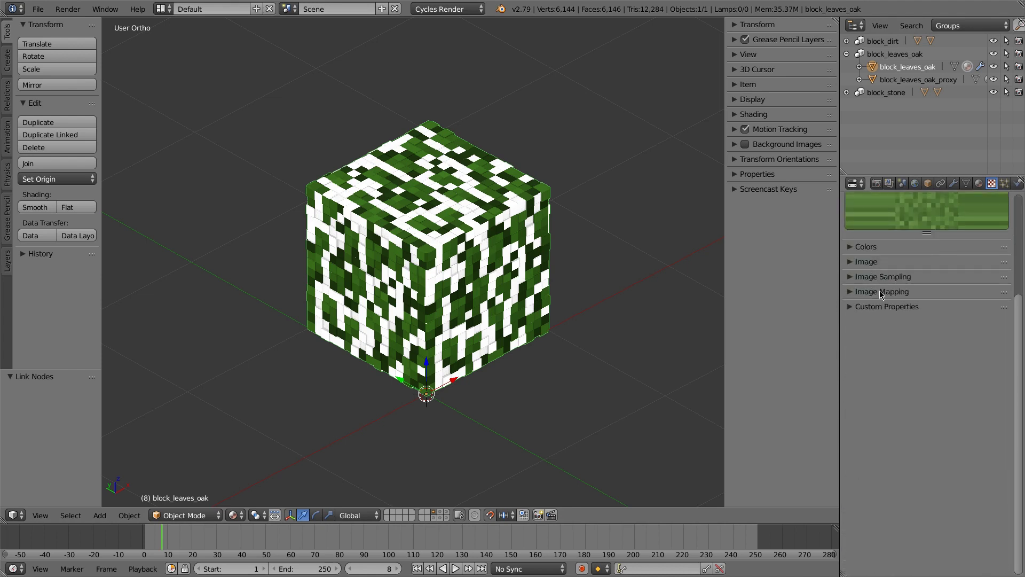
click(882, 292)
click(881, 291)
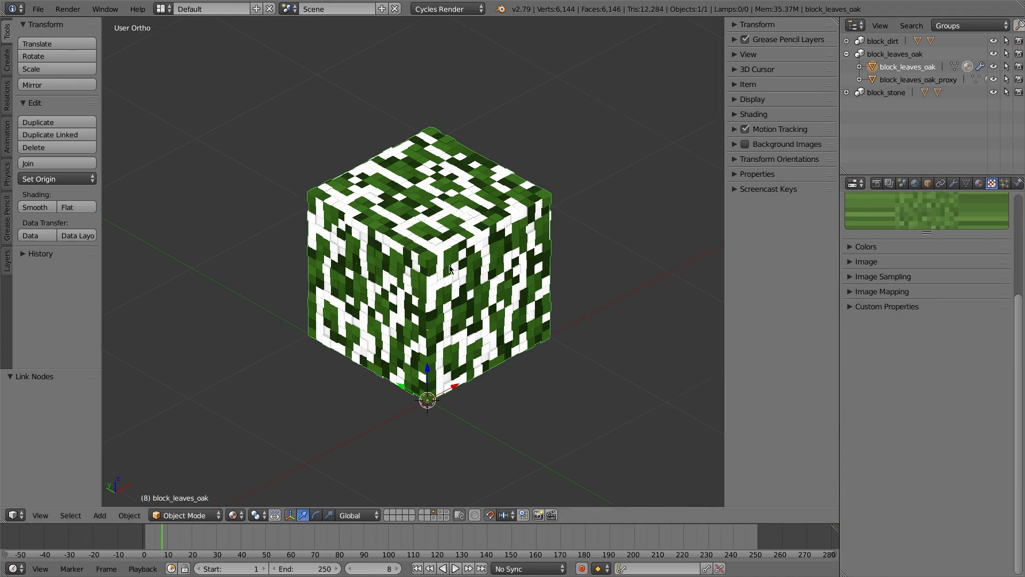
scroll(934, 323, up, 5)
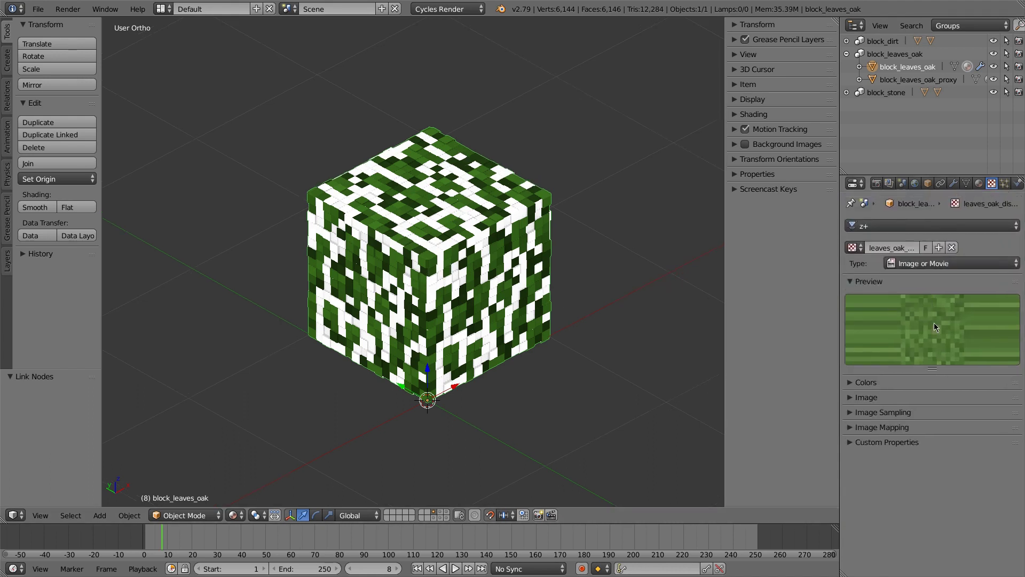
Step: Assign the leaves_oak_displacement texture to the z- and x+ displace modifiers of block_leaves_oak
click(955, 183)
drag(853, 349, 853, 244)
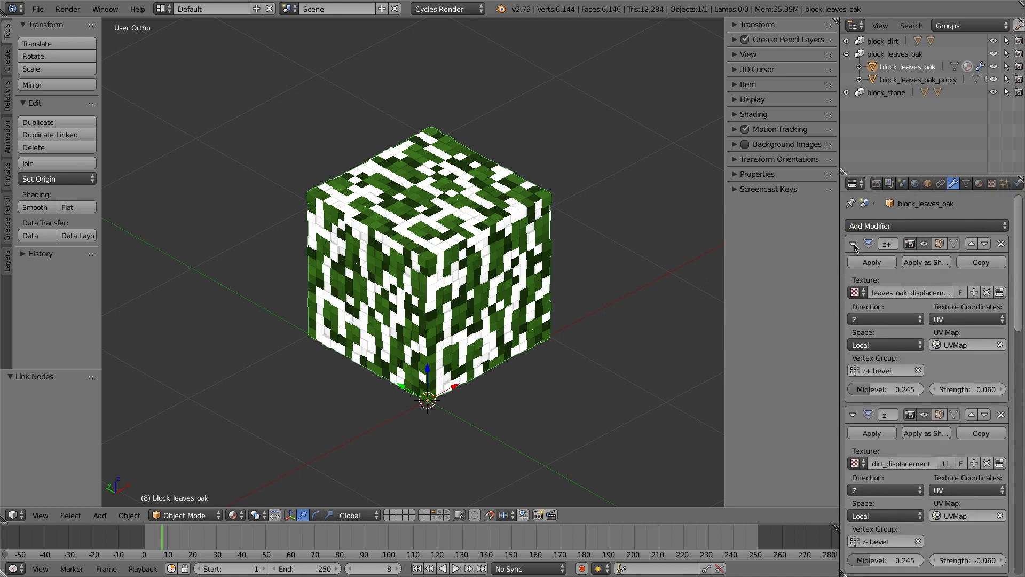
click(857, 464)
click(776, 373)
scroll(874, 446, down, 5)
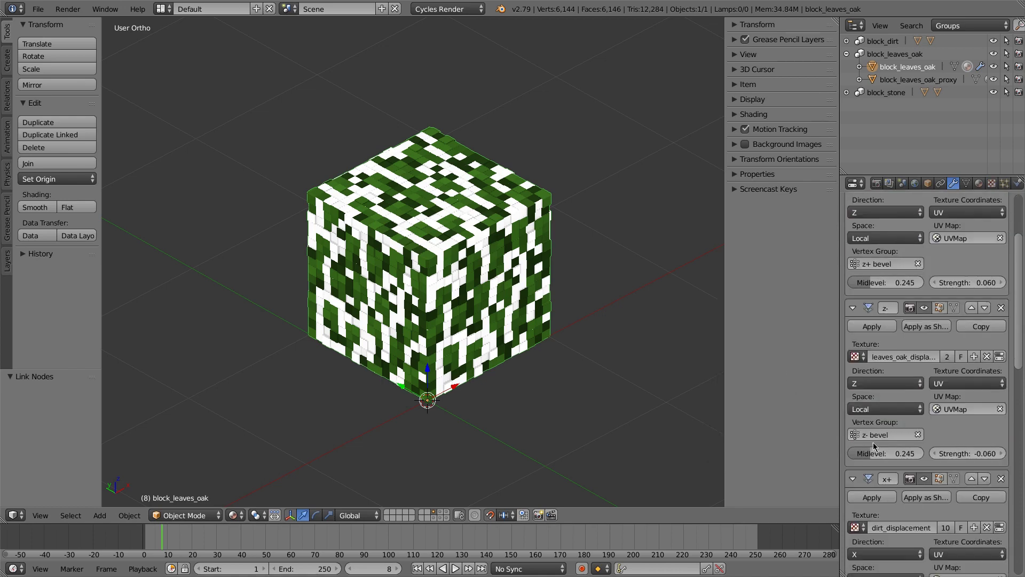
scroll(891, 373, up, 5)
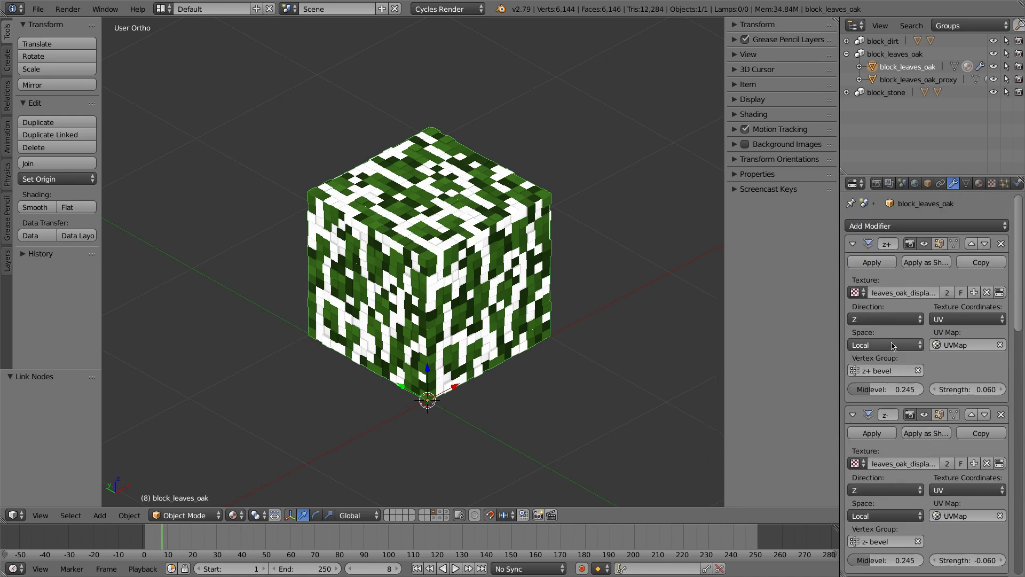
scroll(892, 353, down, 8)
click(861, 443)
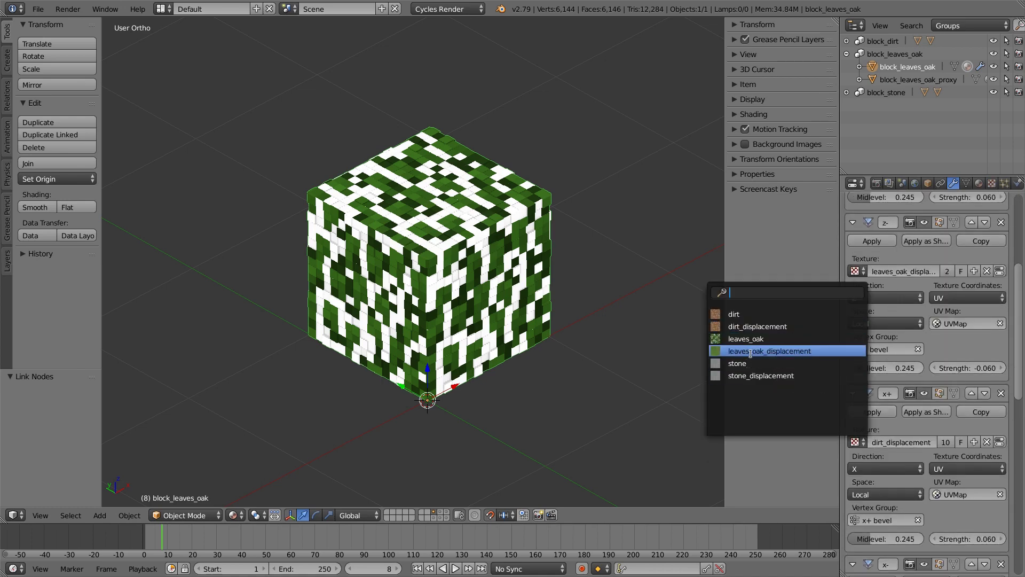
click(751, 351)
Step: Assign the leaves_oak_displacement texture to the x-, y+ and y- displace modifiers
scroll(895, 393, down, 4)
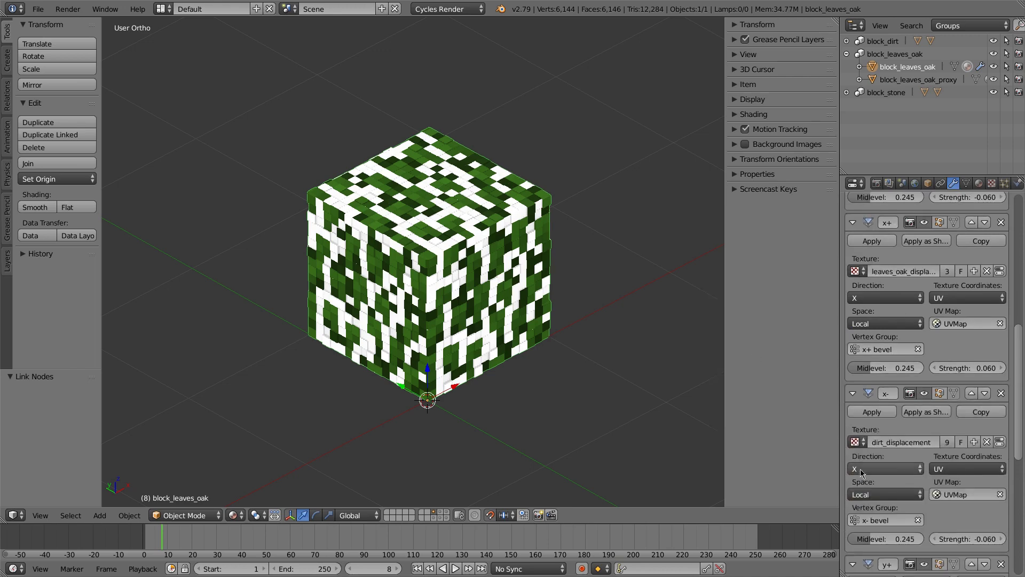
click(861, 441)
click(764, 351)
scroll(883, 429, down, 3)
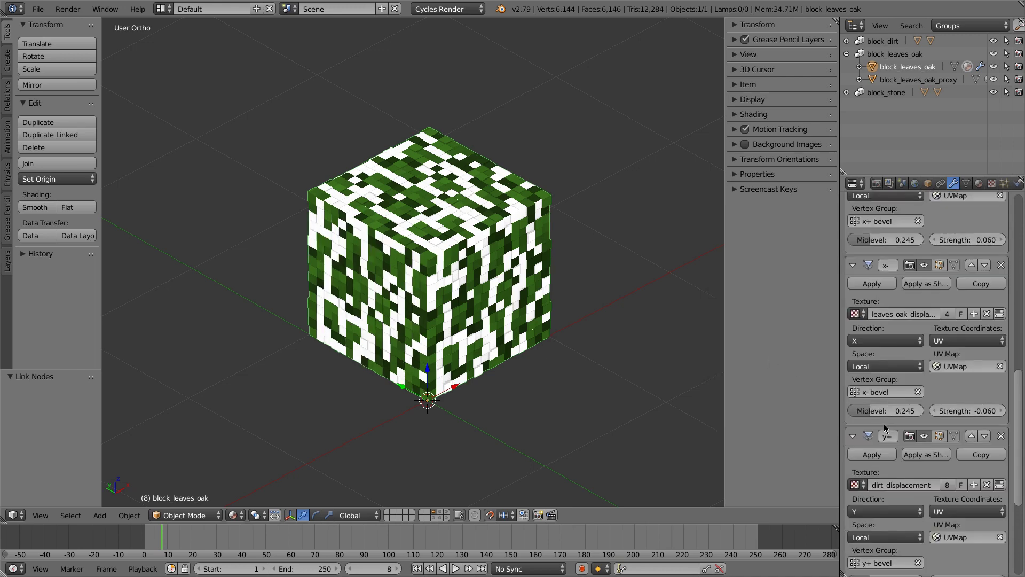
scroll(883, 429, down, 2)
click(858, 398)
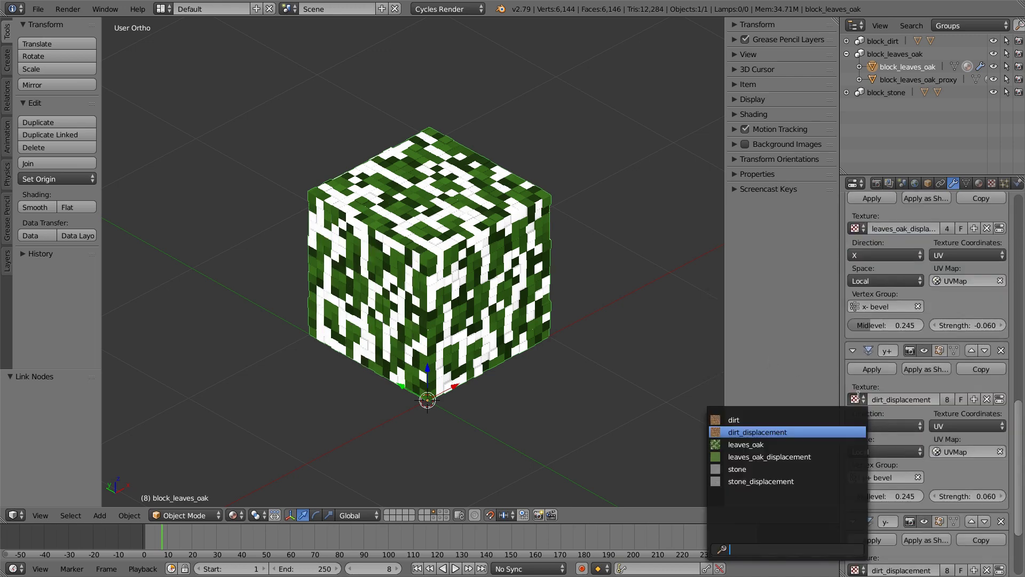
click(801, 457)
scroll(881, 459, down, 3)
click(858, 461)
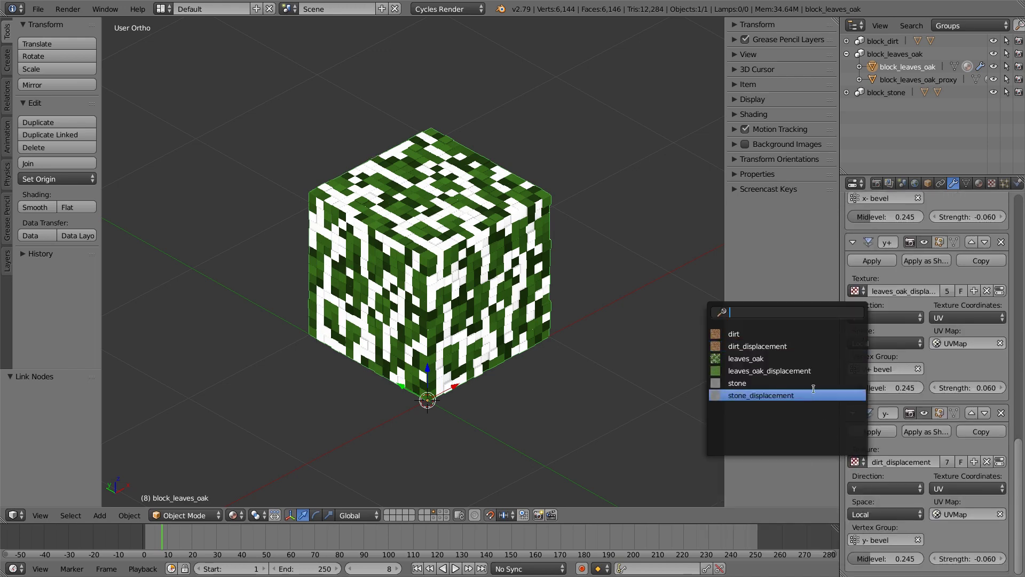
click(812, 370)
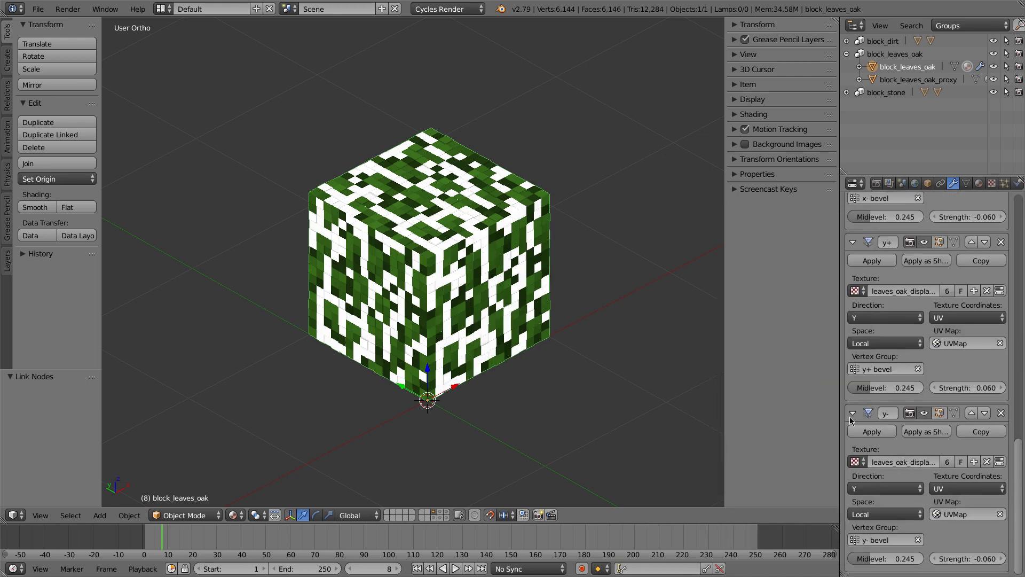
Step: Show the leaves block in wireframe from the front, close up on its upper corner
scroll(895, 345, down, 14)
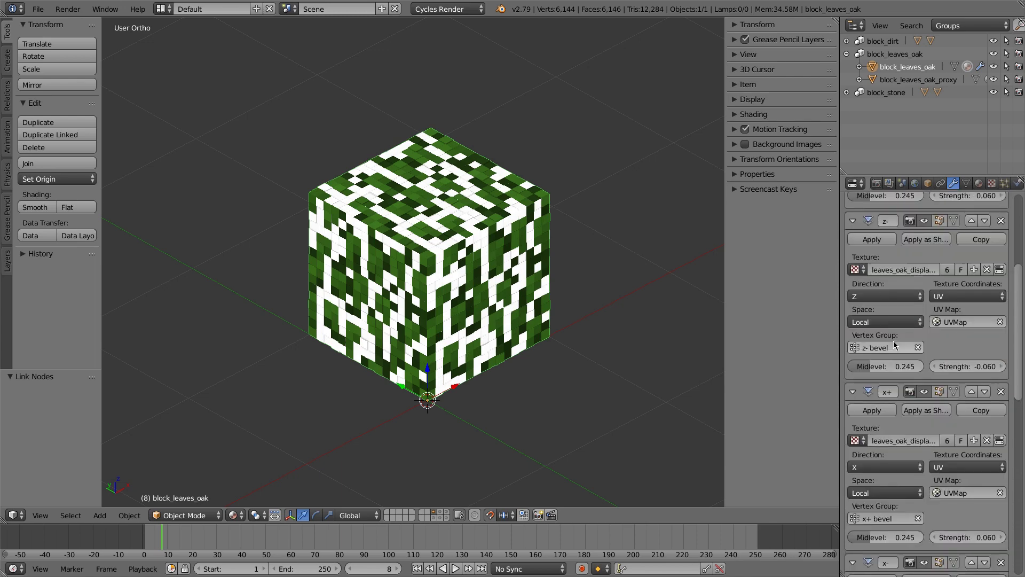
scroll(895, 344, up, 6)
key(KP_1)
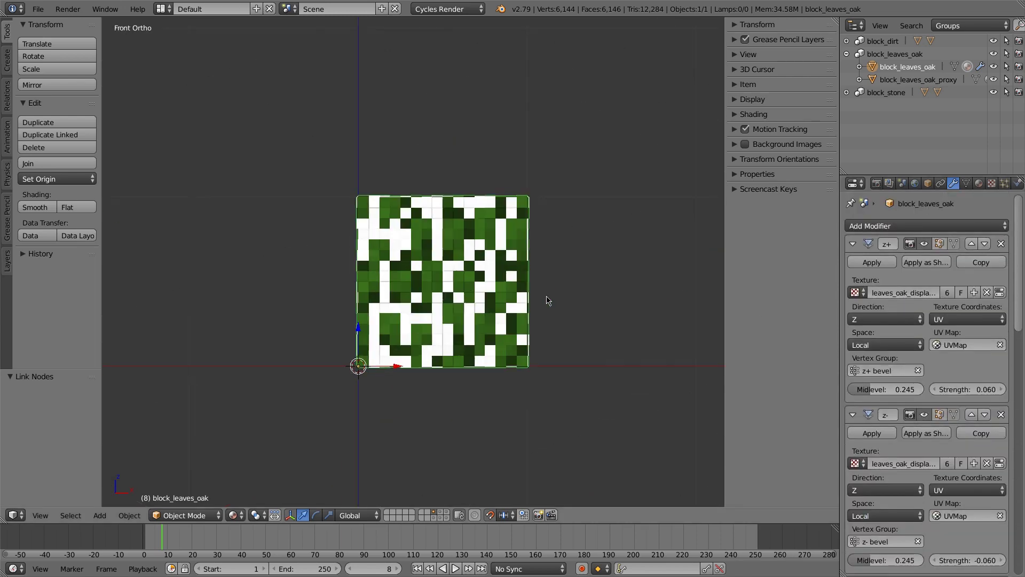
key(z)
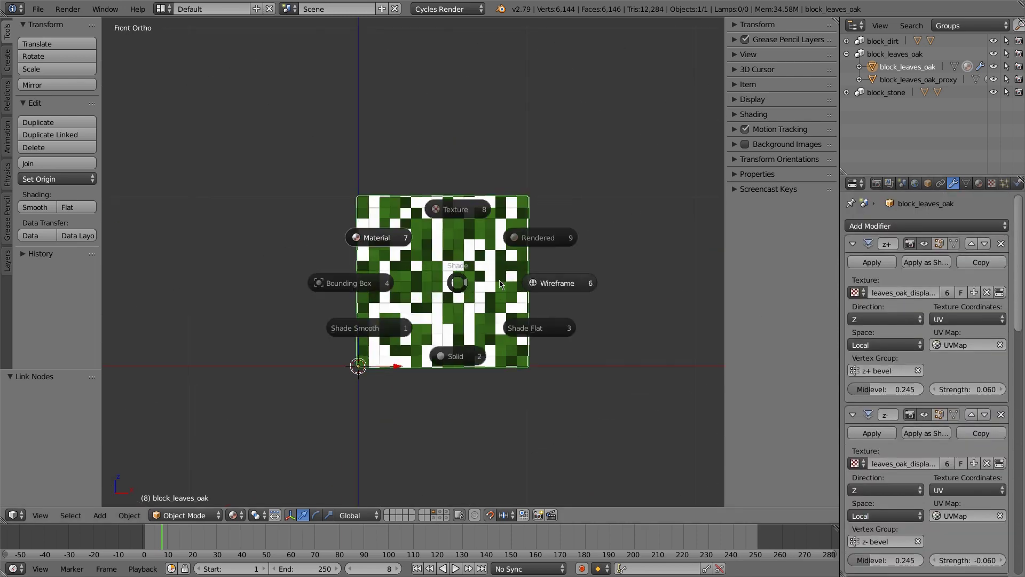
click(463, 283)
shift+middle_drag(368, 199, 410, 253)
scroll(410, 253, up, 5)
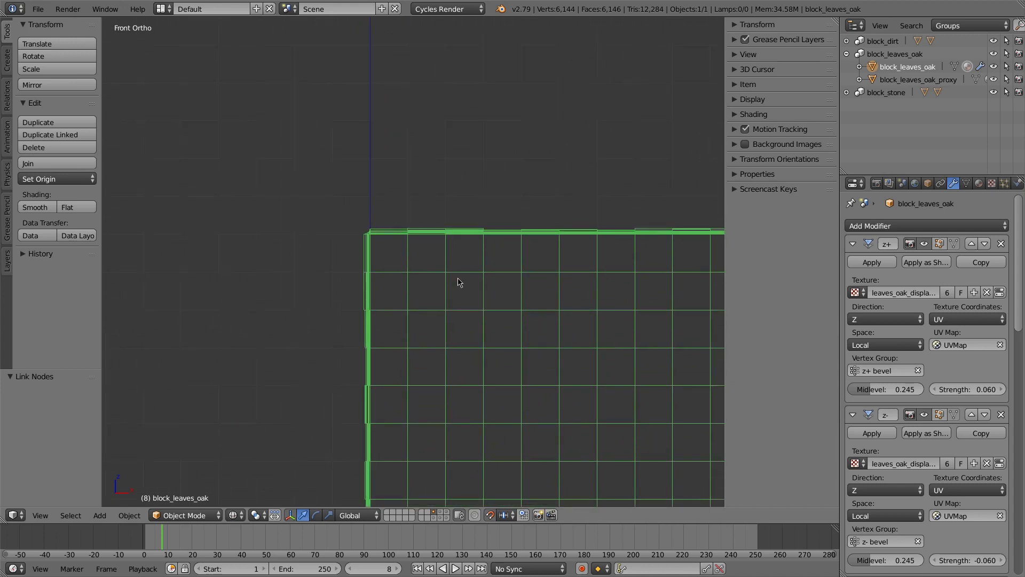
scroll(460, 283, up, 2)
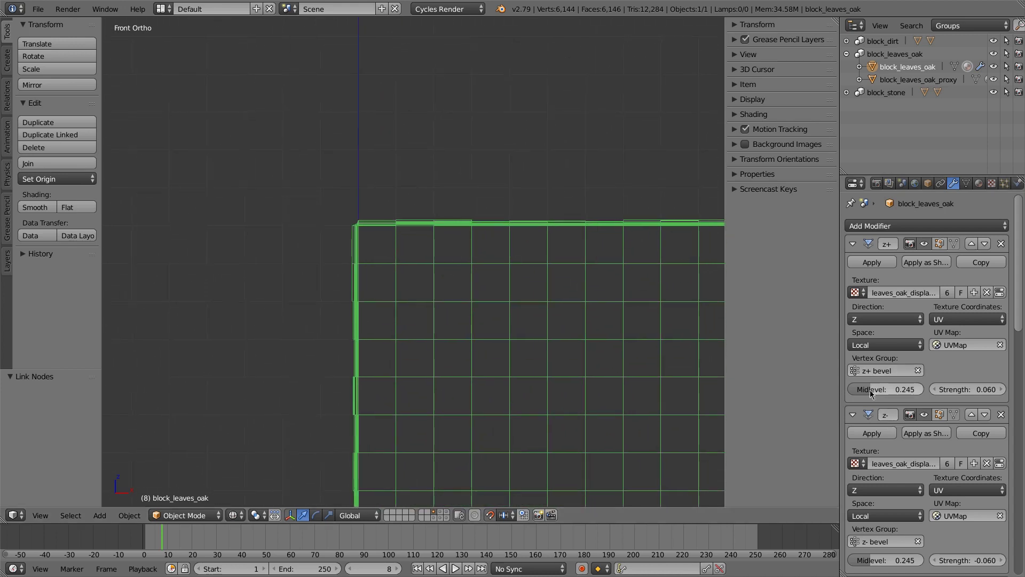
Step: Set the z+ displace modifier's midlevel to 0.23 and its strength to 0.34
drag(886, 390, 872, 393)
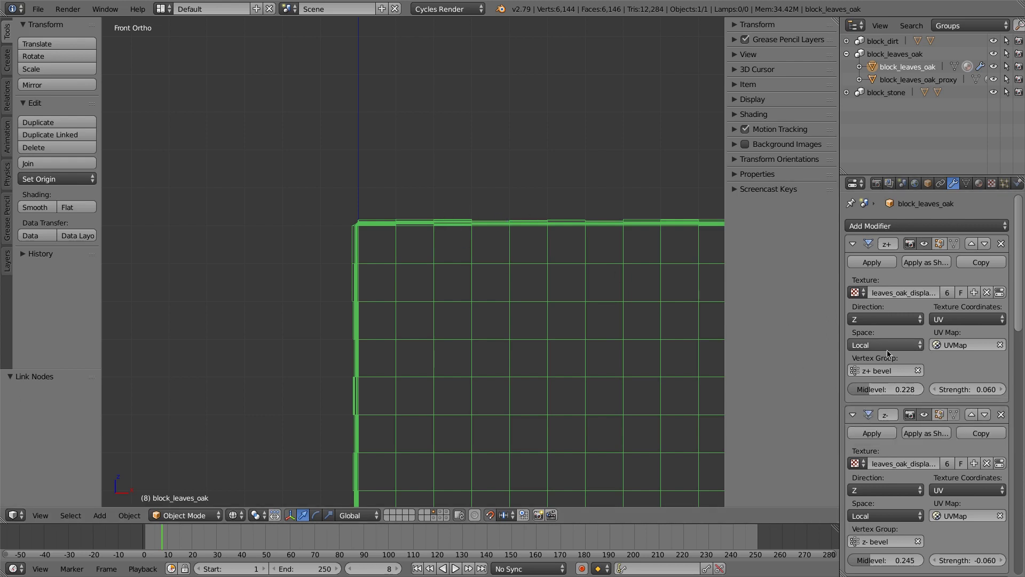
click(876, 389)
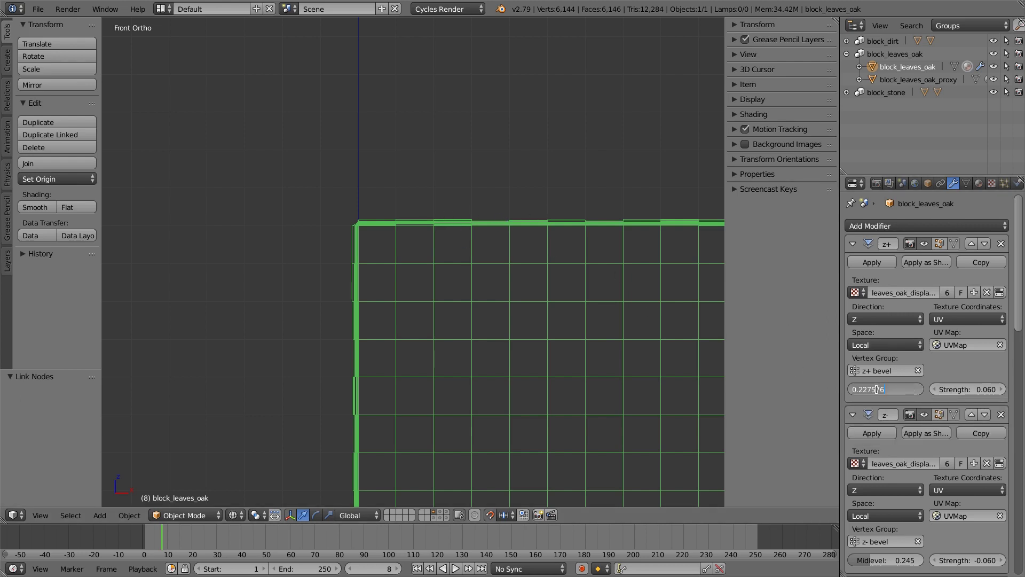
key(BackSpace)
key(Return)
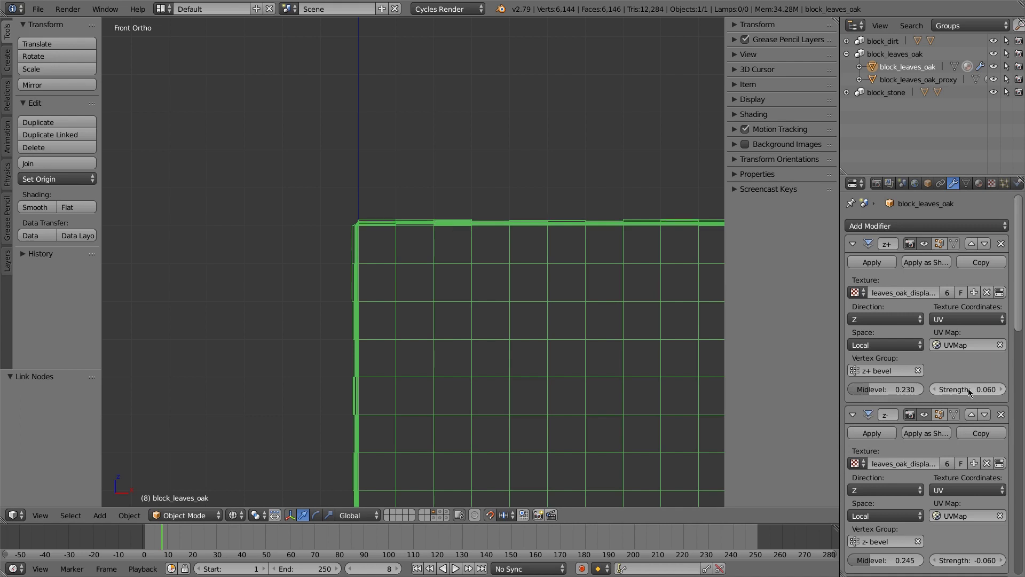
mouse_move(969, 391)
mouse_down()
mouse_move(1004, 392)
mouse_move(988, 391)
mouse_up()
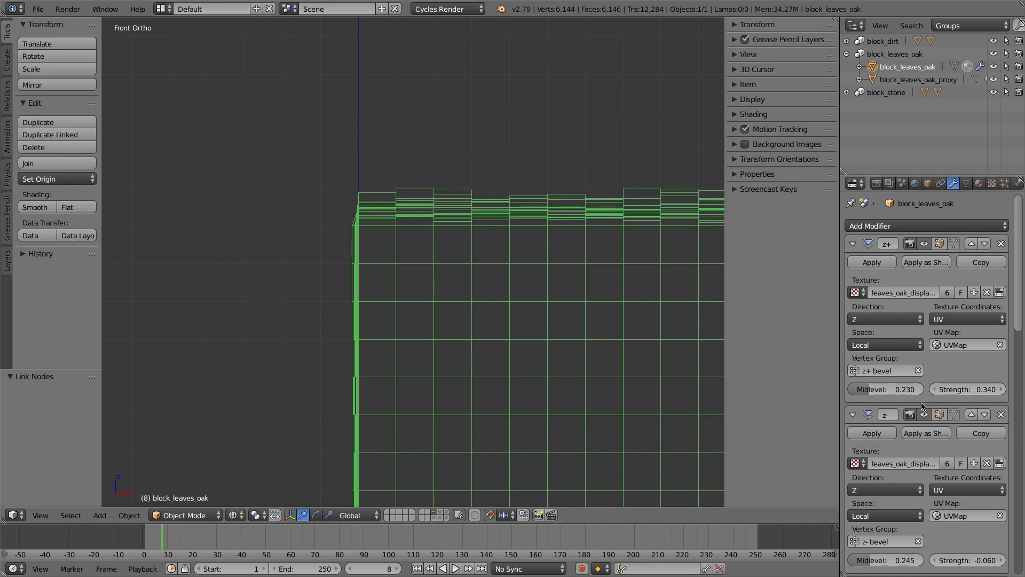
Step: Copy the z+ modifier's midlevel of 0.23 to the z-, x+ and x- displace modifiers
click(881, 389)
key(ctrl+c)
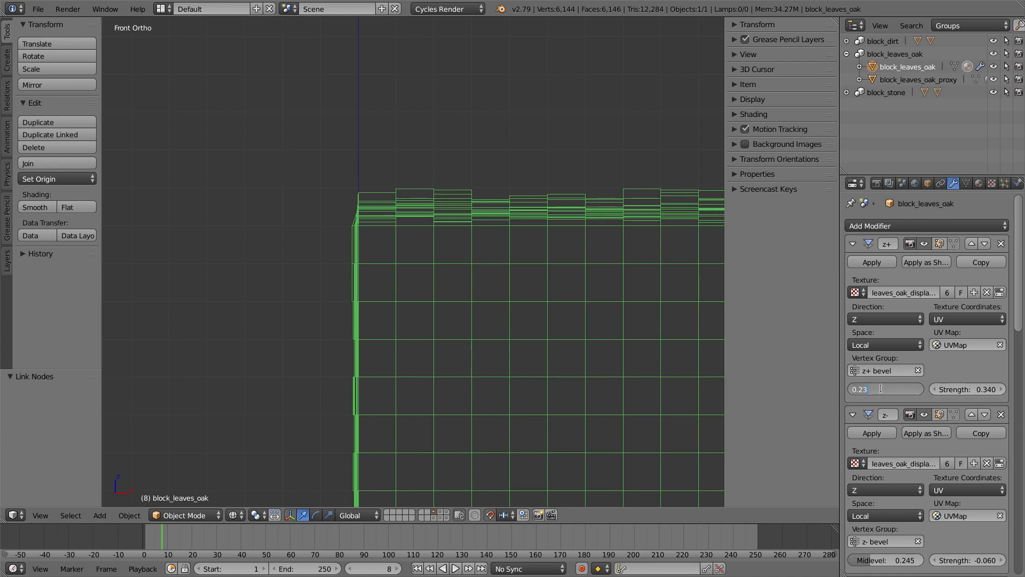
click(884, 560)
key(ctrl+v)
key(Return)
scroll(882, 534, down, 10)
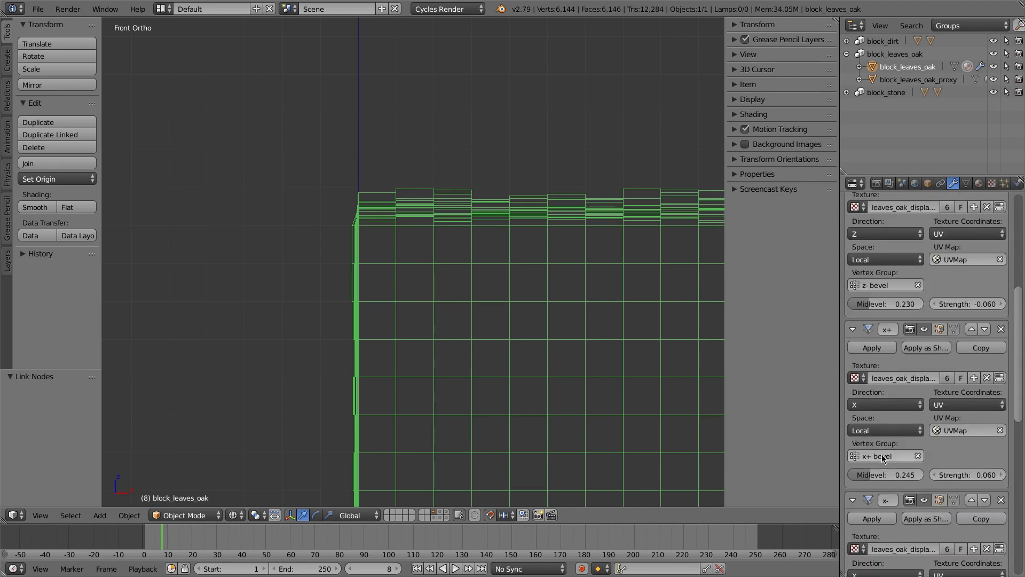
scroll(883, 475, down, 12)
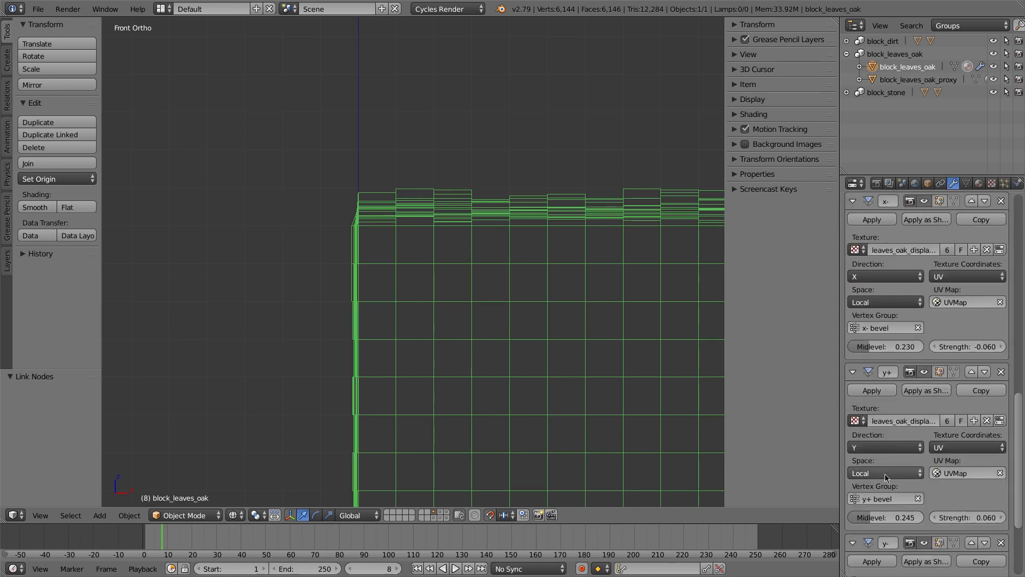
Step: Paste the copied midlevel of 0.23 into the y+ and y- displace modifiers
click(886, 517)
key(ctrl+v)
key(Return)
scroll(886, 534, down, 6)
click(886, 559)
key(ctrl+v)
key(Return)
Step: Set the displacement strength to -0.34 on the z- modifier and 0.34 on the x+ modifier
scroll(907, 480, up, 20)
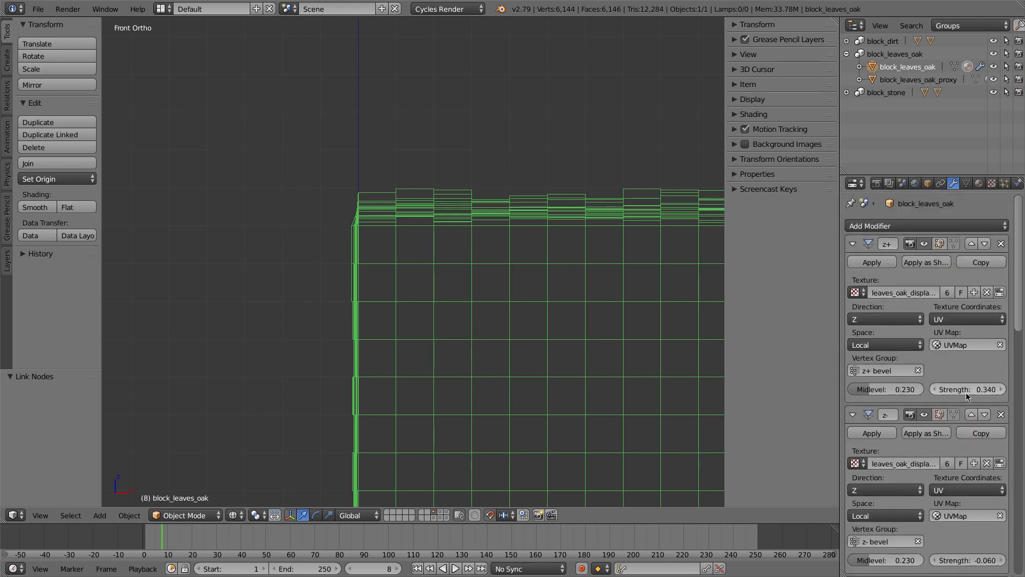
click(966, 559)
text(-0.34)
key(Return)
scroll(961, 480, down, 10)
scroll(959, 477, down, 5)
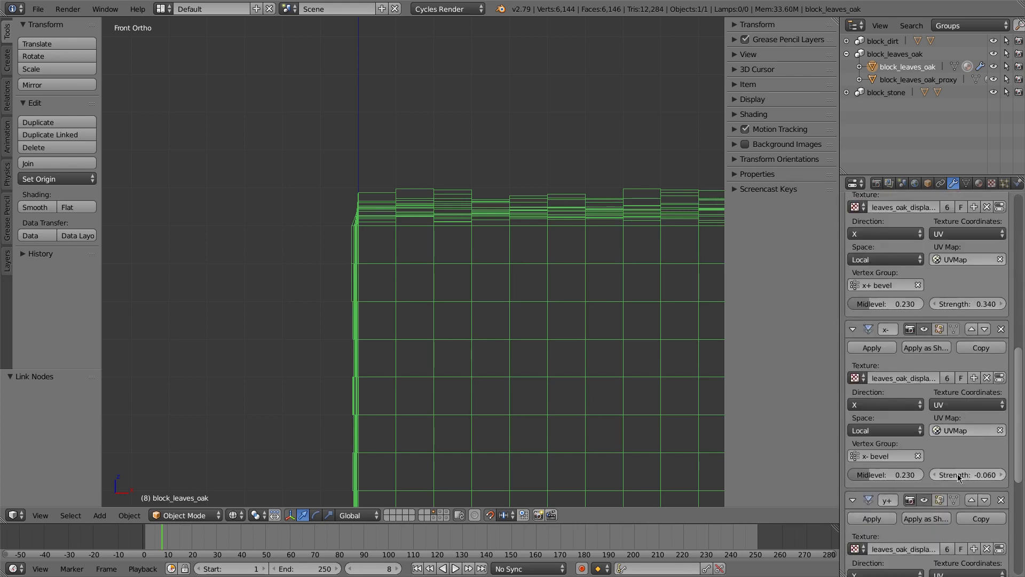
Step: Set the displacement strength to -0.34 on the x- modifier, 0.34 on y+ and -0.34 on y-
click(958, 474)
text(-0.34)
key(Return)
scroll(958, 477, down, 7)
click(954, 496)
text(0.34)
key(Return)
scroll(954, 496, down, 3)
click(937, 558)
text(-0.34)
key(Return)
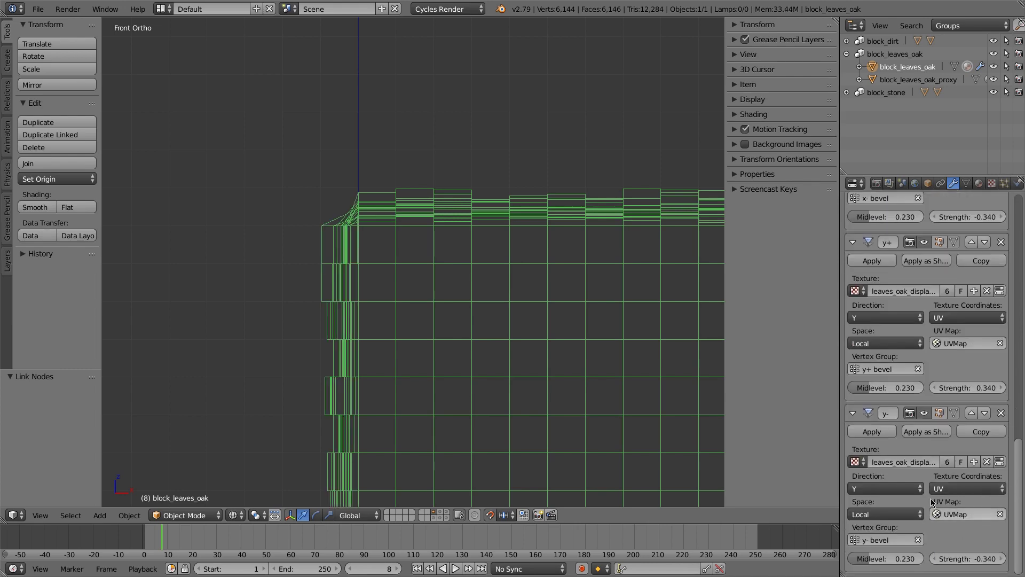
Step: Collapse all the displace modifiers of block_leaves_oak and return to its object properties
click(852, 414)
click(853, 243)
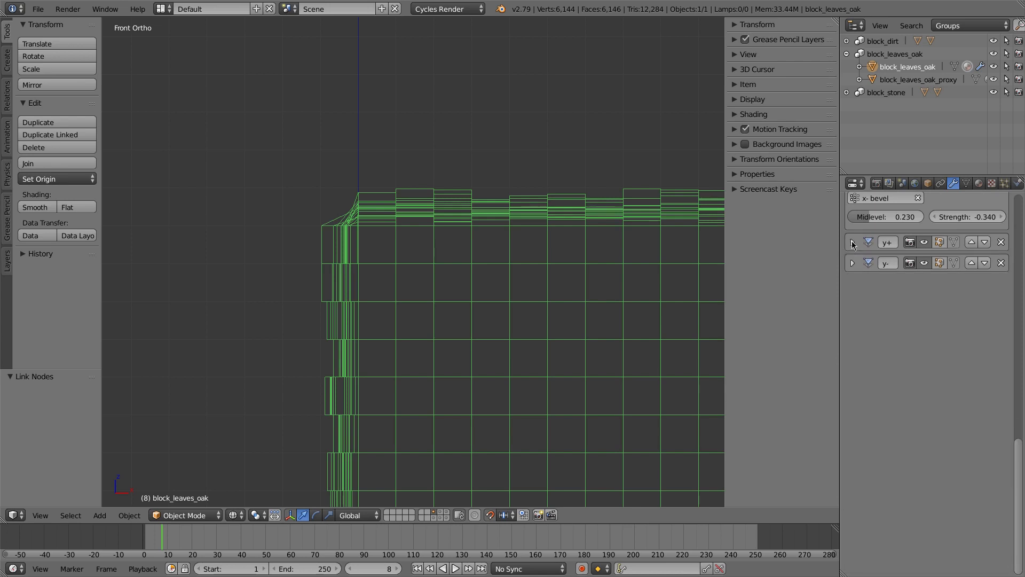
scroll(852, 245, up, 8)
click(853, 244)
scroll(857, 244, up, 6)
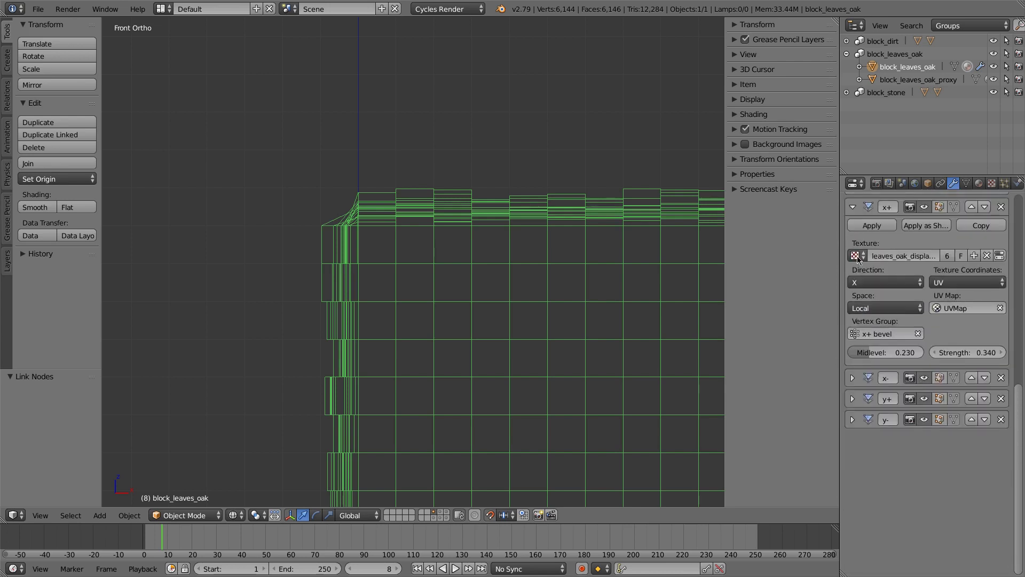
click(852, 209)
scroll(853, 214, up, 5)
click(853, 216)
scroll(854, 218, up, 5)
click(853, 217)
click(927, 183)
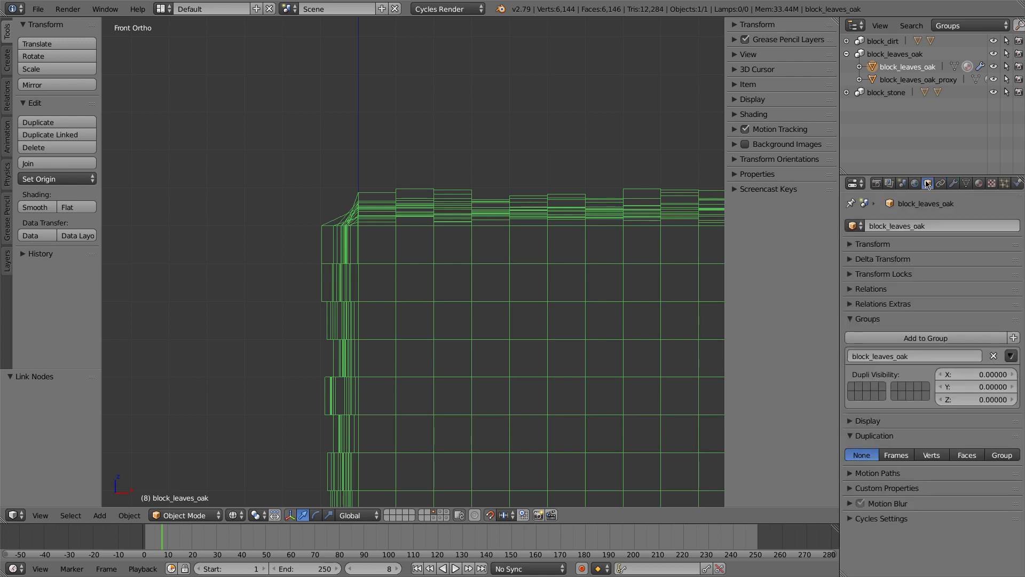
Step: Preview the displaced leaves block in rendered shading from an angled view with nothing selected
key(z)
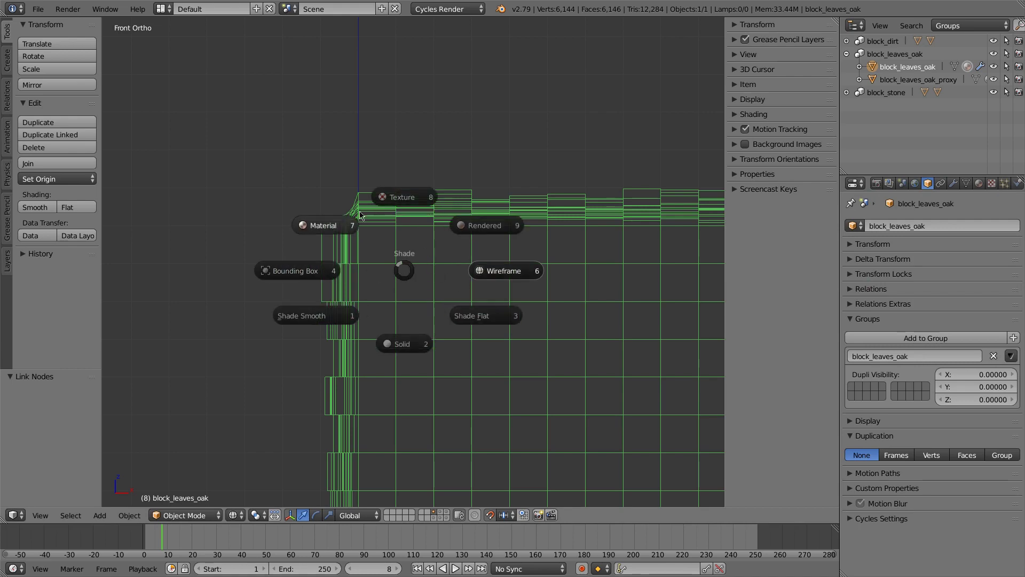
click(347, 217)
mouse_move(346, 217)
middle_down()
mouse_move(491, 287)
mouse_move(445, 267)
middle_up()
key(a)
key(shift+z)
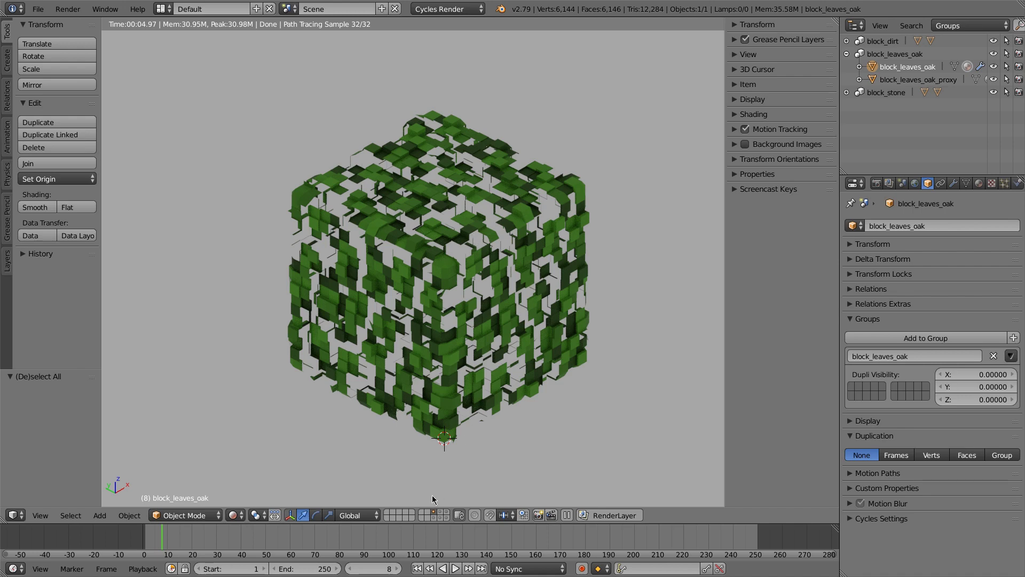
Step: Show the layer holding the leaves block's proxy and return the viewport from rendered to material shading
click(434, 518)
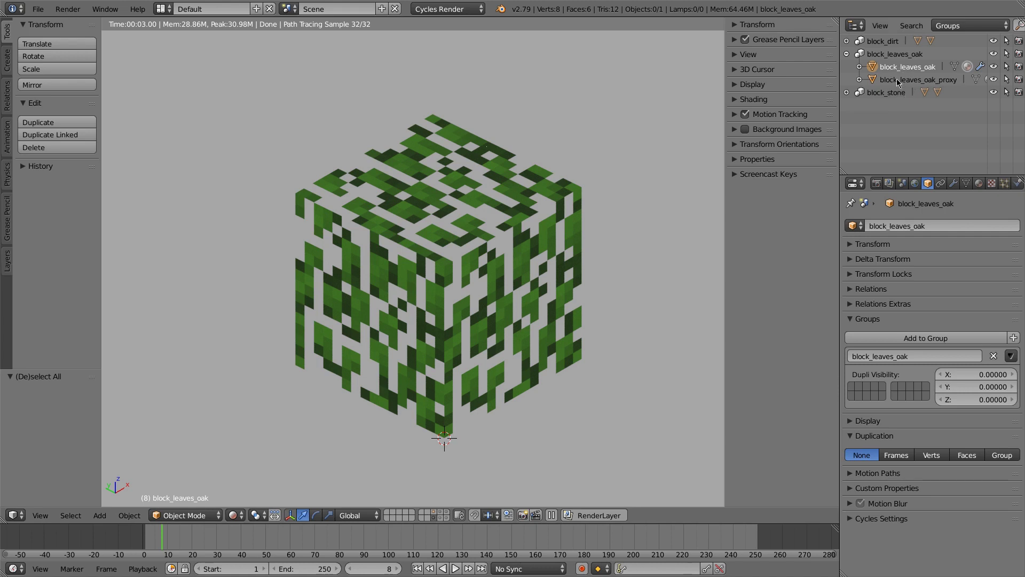
key(shift+z)
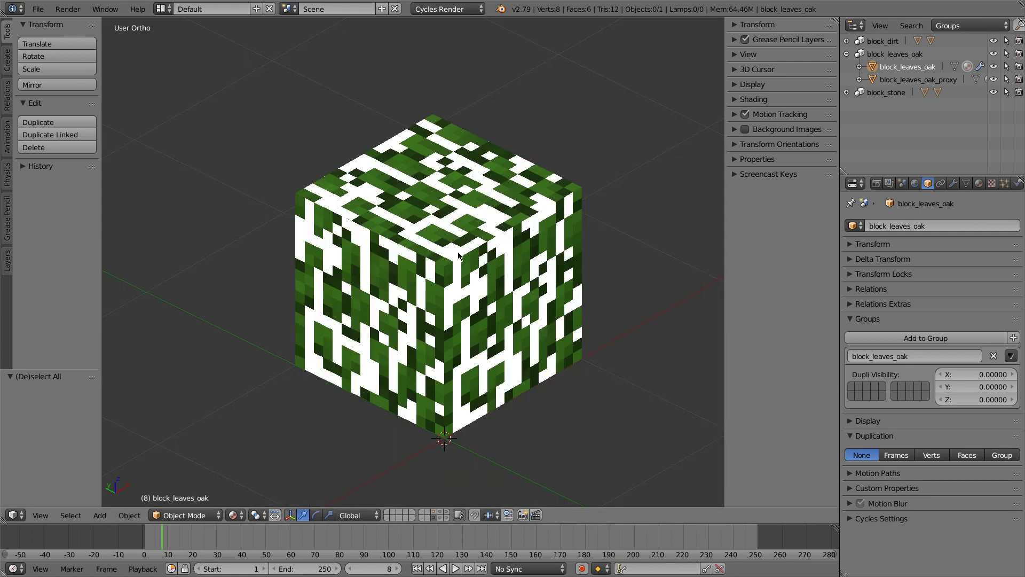